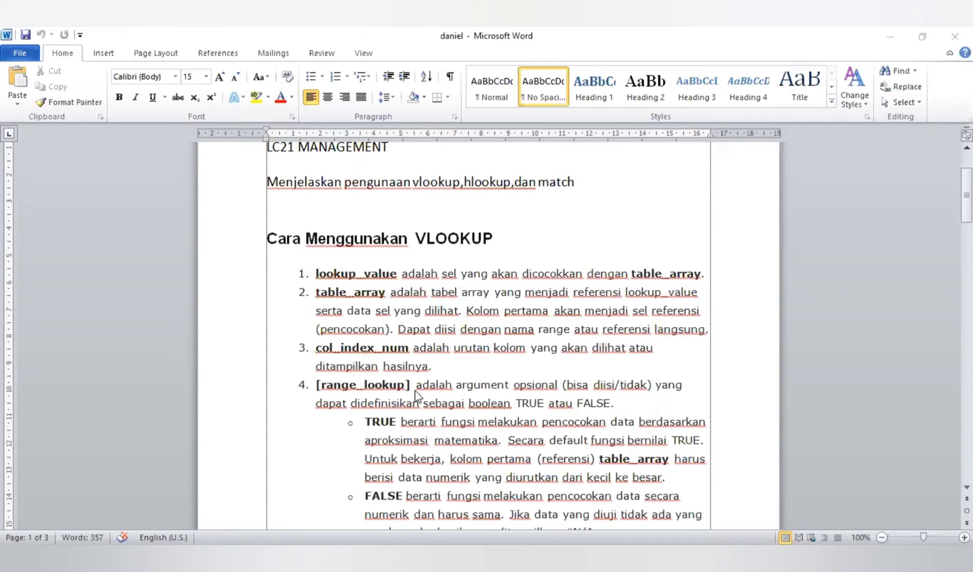
Step: Read the explanation of the VLOOKUP arguments in the document
{"action": "scroll", "coordinate": [415, 392], "scroll_direction": "down", "scroll_amount": 1}
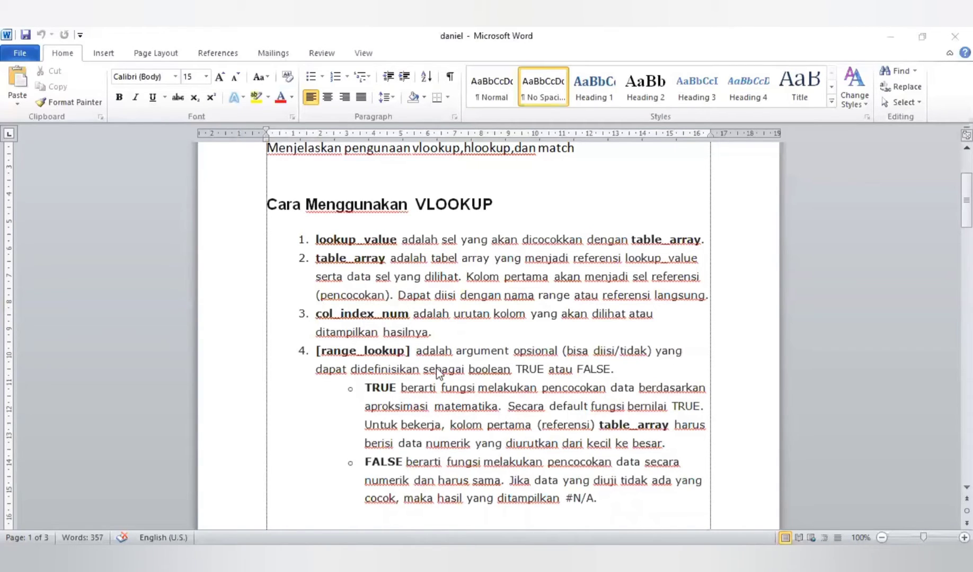
{"action": "scroll", "coordinate": [386, 378], "scroll_direction": "down", "scroll_amount": 1}
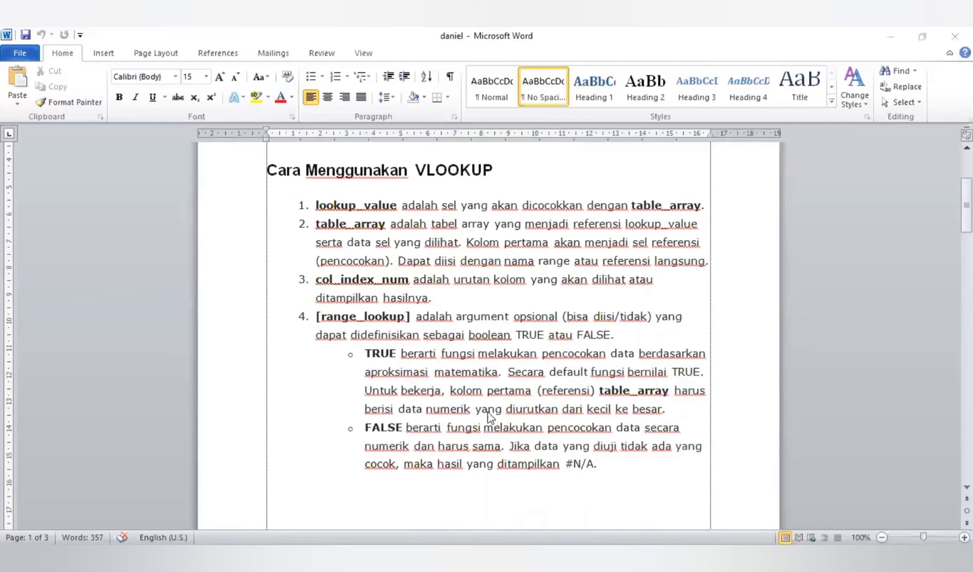
{"action": "scroll", "coordinate": [428, 428], "scroll_direction": "down", "scroll_amount": 1}
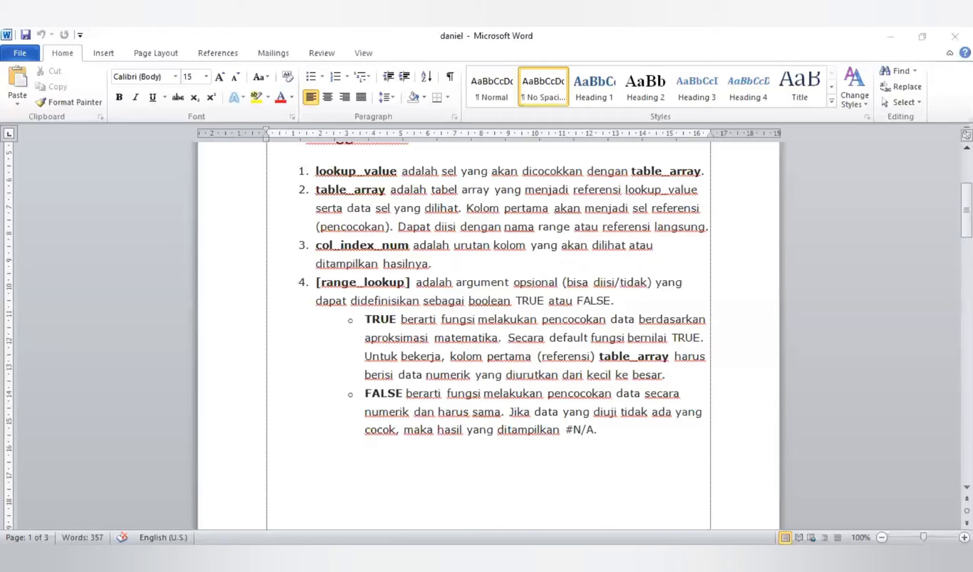
Step: Switch to the Excel workbook and start a VLOOKUP formula in B2 of the vlookup sheet with A2 as the lookup value
{"action": "key", "text": "alt+Tab"}
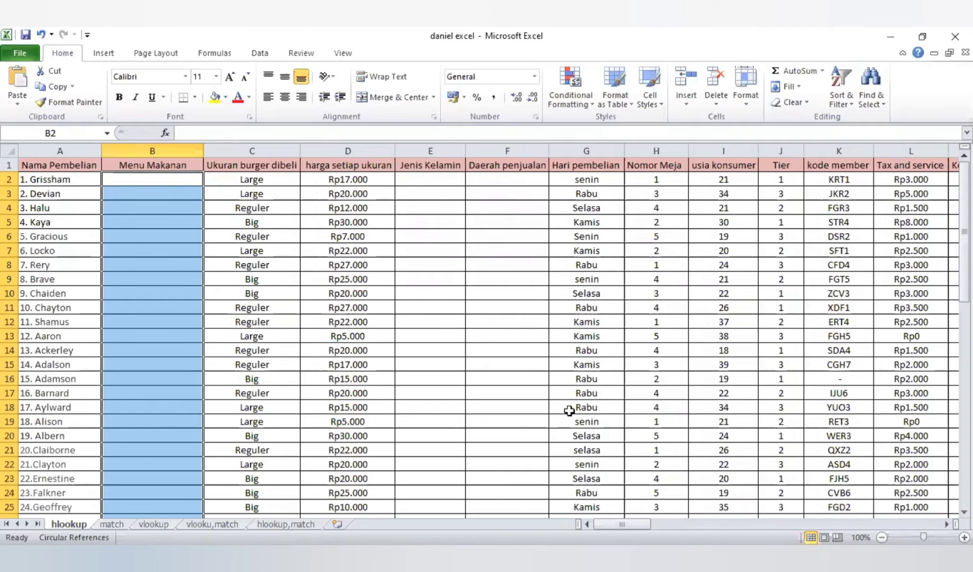
{"action": "left_click", "coordinate": [155, 524]}
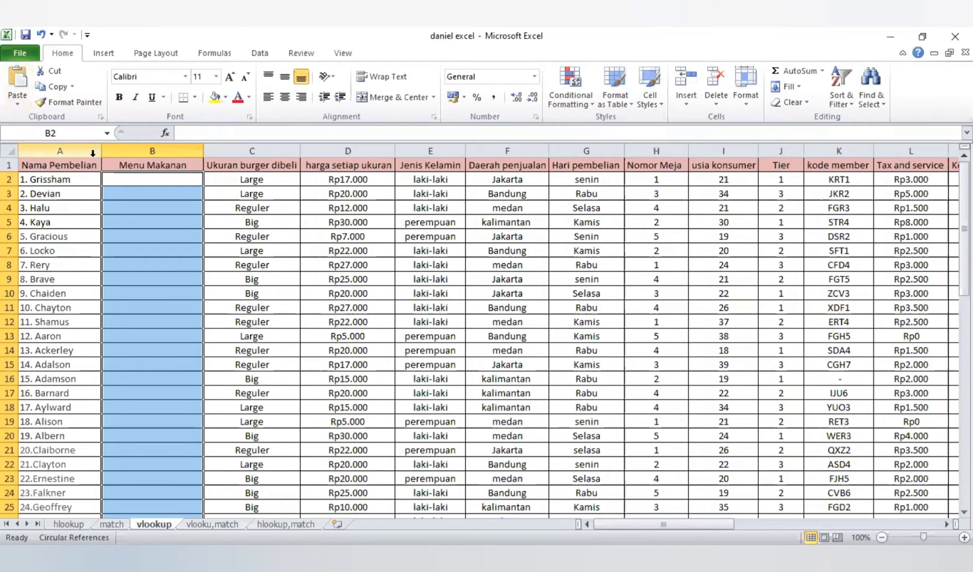
{"action": "left_click", "coordinate": [115, 179]}
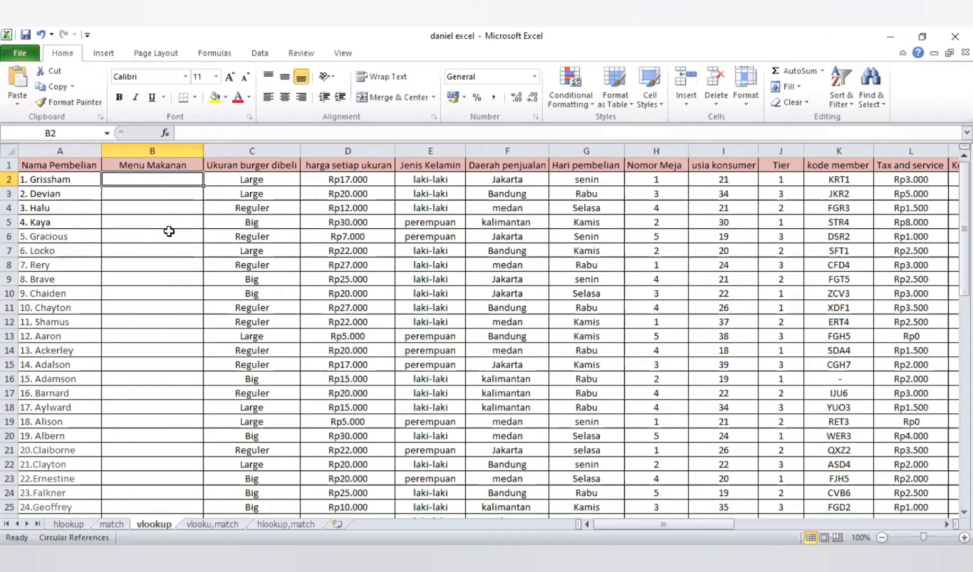
{"action": "type", "text": "="}
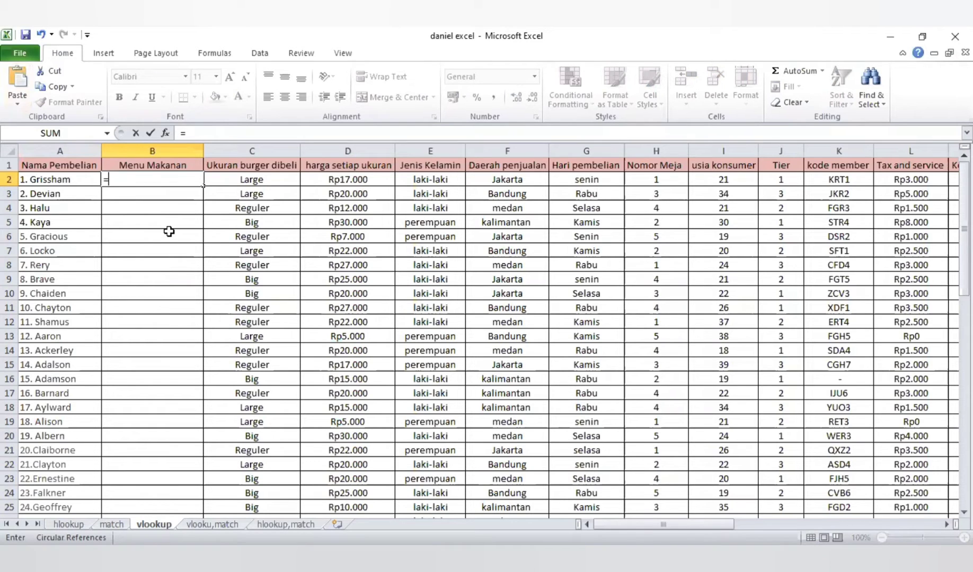
{"action": "type", "text": "vl"}
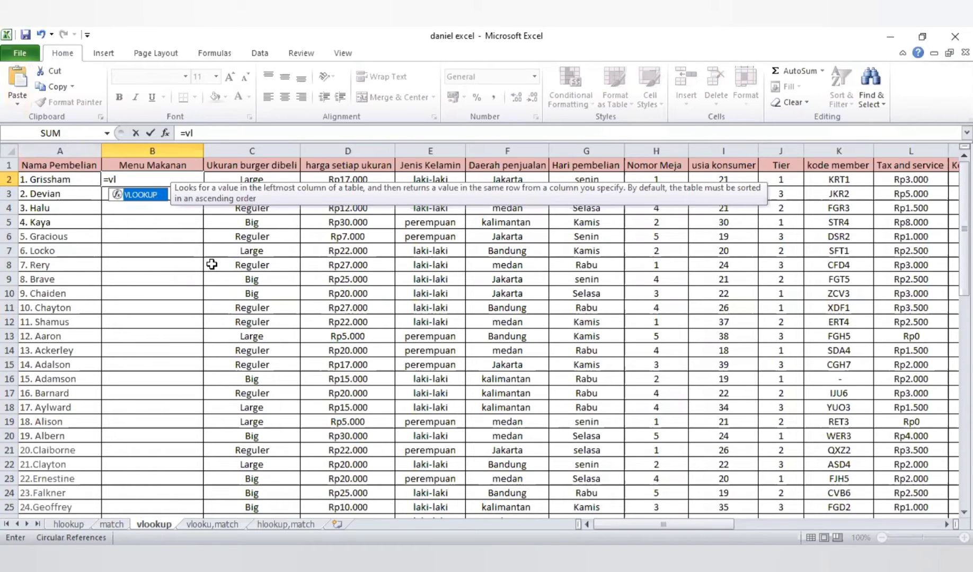
{"action": "key", "text": "Tab"}
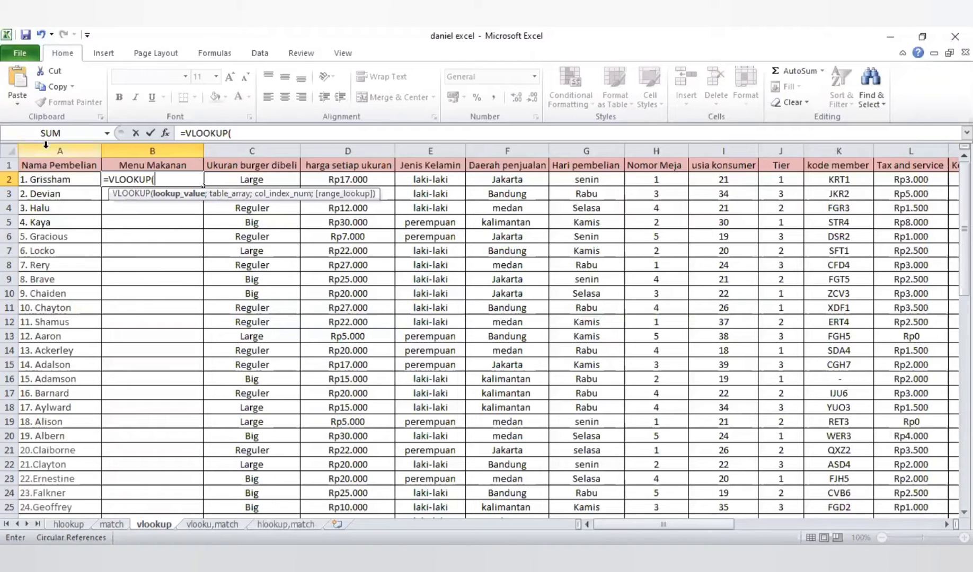
{"action": "left_click", "coordinate": [58, 178]}
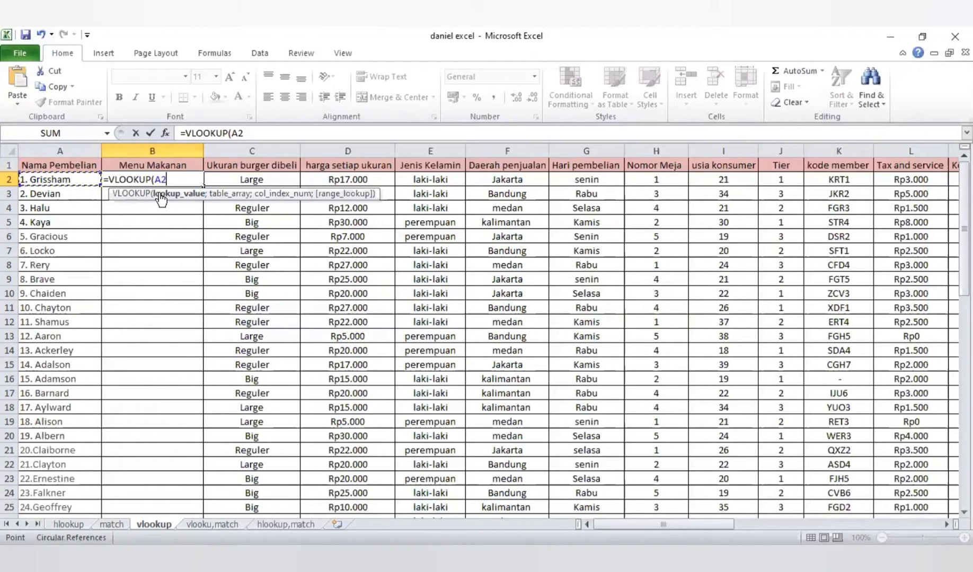
{"action": "type", "text": ";"}
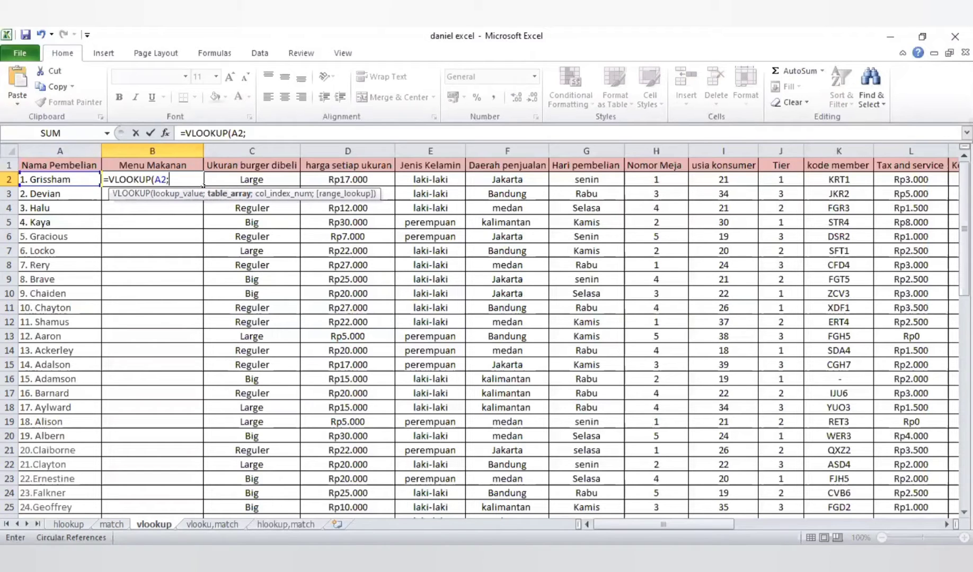
Step: Set the VLOOKUP table array to the reference table's data range as the absolute reference $R$5:$AF$64
{"action": "scroll", "coordinate": [419, 384], "scroll_direction": "right", "scroll_amount": 5}
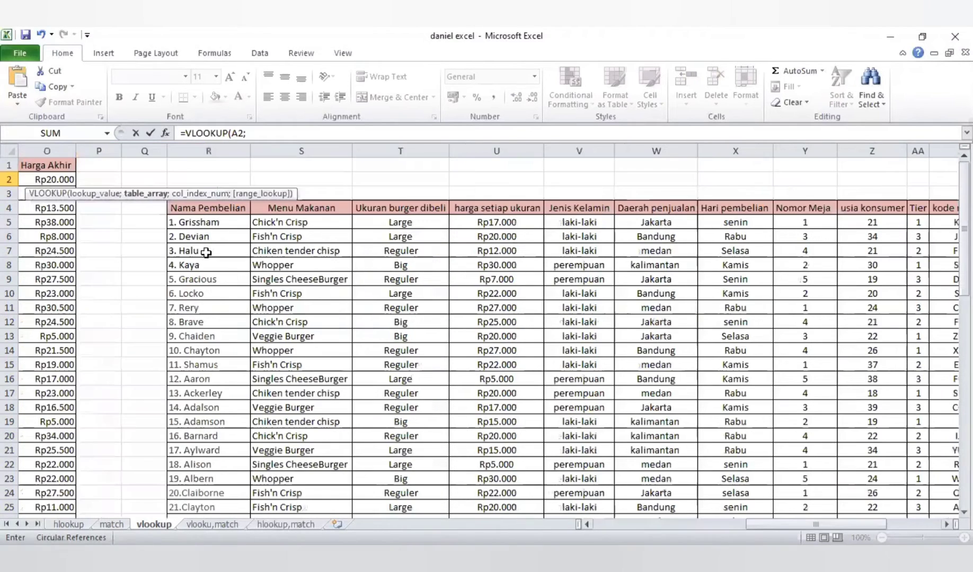
{"action": "left_click", "coordinate": [183, 222]}
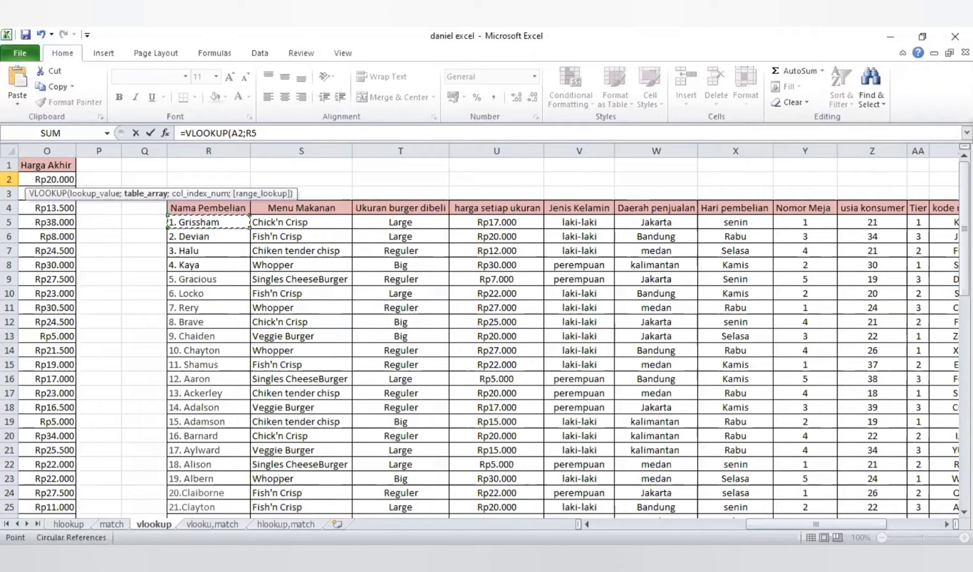
{"action": "key", "text": "ctrl+shift+Right"}
{"action": "key", "text": "ctrl+shift+Down"}
{"action": "key", "text": "shift+Down"}
{"action": "key", "text": "shift+Down"}
{"action": "key", "text": "shift+Down"}
{"action": "key", "text": "shift+Down"}
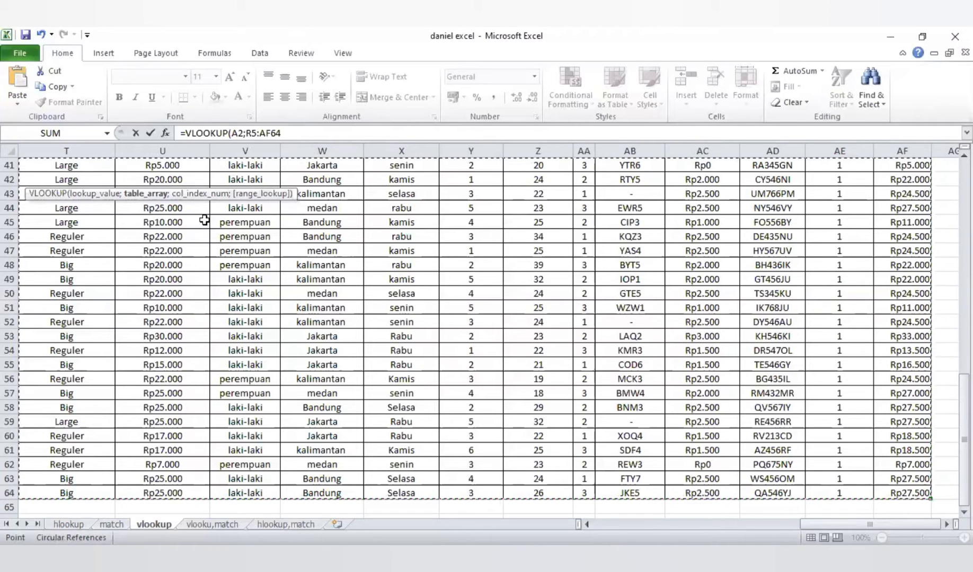
{"action": "key", "text": "F4"}
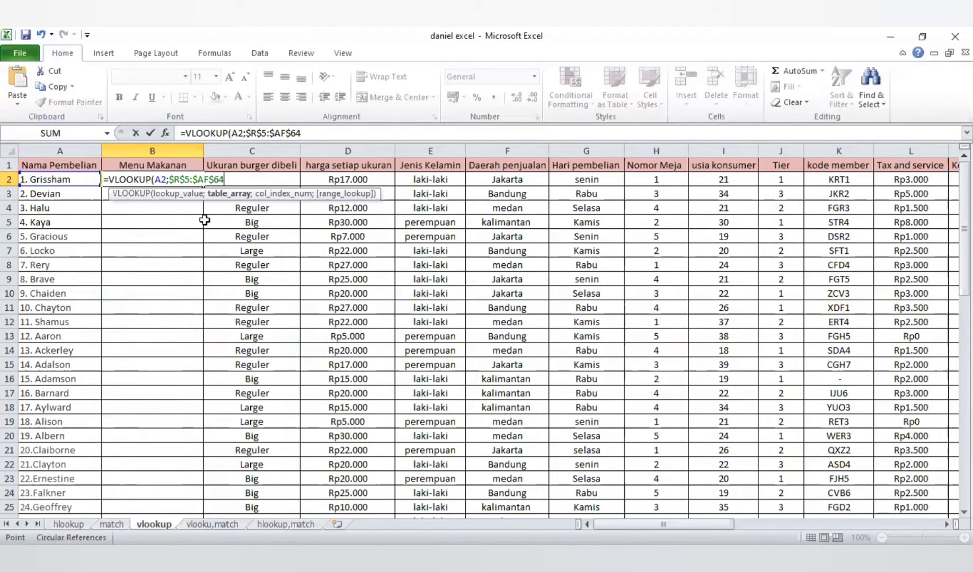
Step: Complete the VLOOKUP formula in B2 with column index 2 and an empty range lookup argument
{"action": "type", "text": ";"}
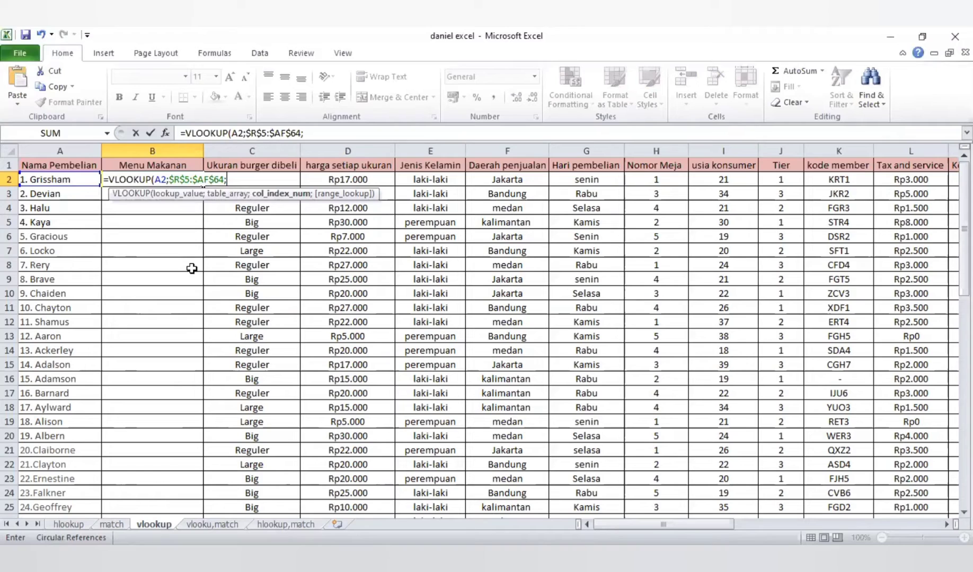
{"action": "type", "text": "2;"}
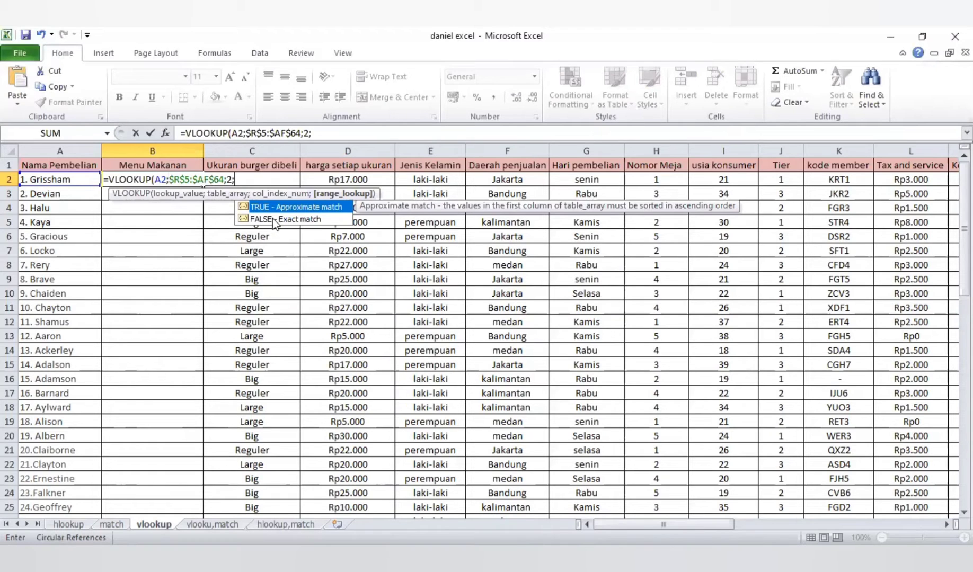
{"action": "key", "text": "Return"}
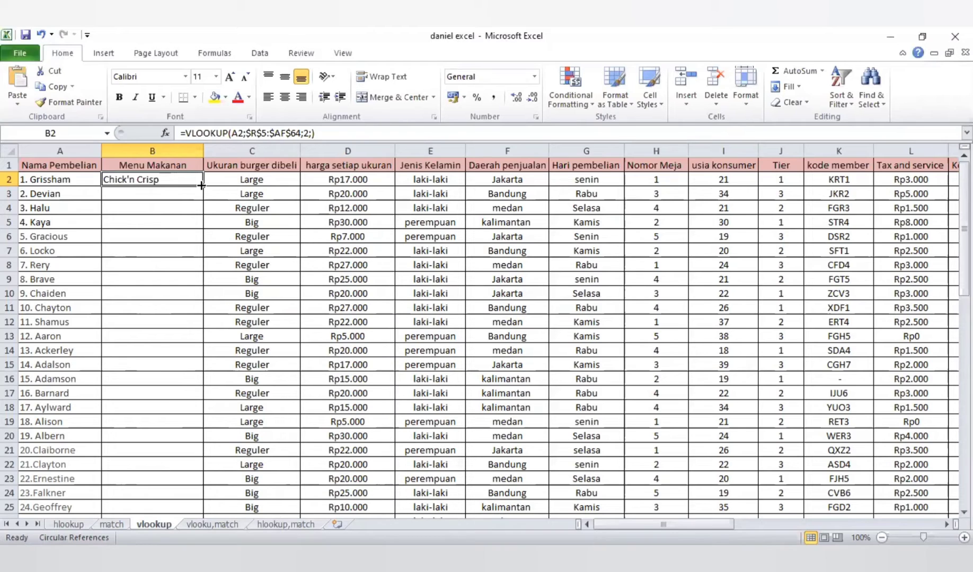
Step: Fill the VLOOKUP formula from B2 down the Menu Makanan column to row 61, then reselect B2
{"action": "left_click_drag", "start_coordinate": [201, 189], "coordinate": [194, 506]}
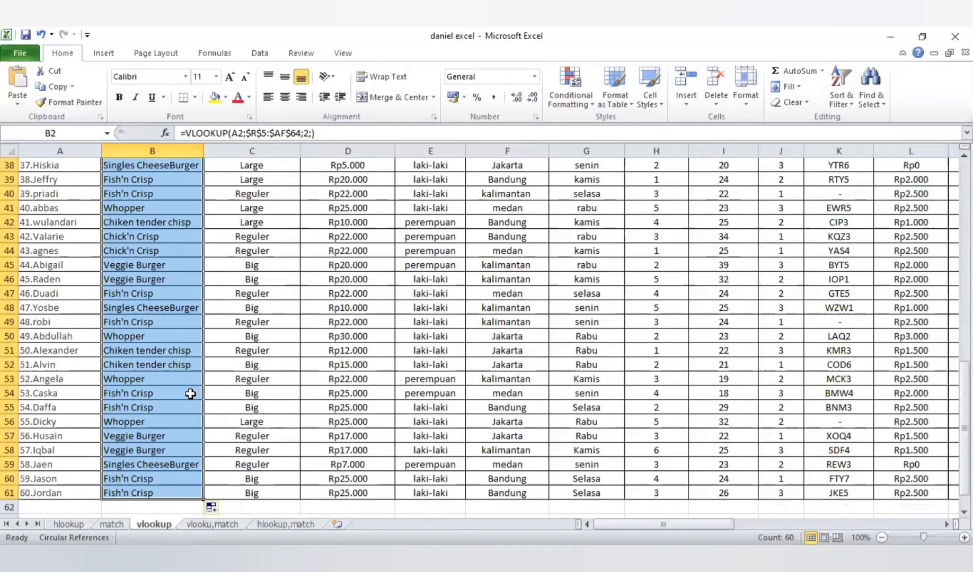
{"action": "scroll", "coordinate": [180, 328], "scroll_direction": "up", "scroll_amount": 7}
{"action": "scroll", "coordinate": [190, 239], "scroll_direction": "up", "scroll_amount": 6}
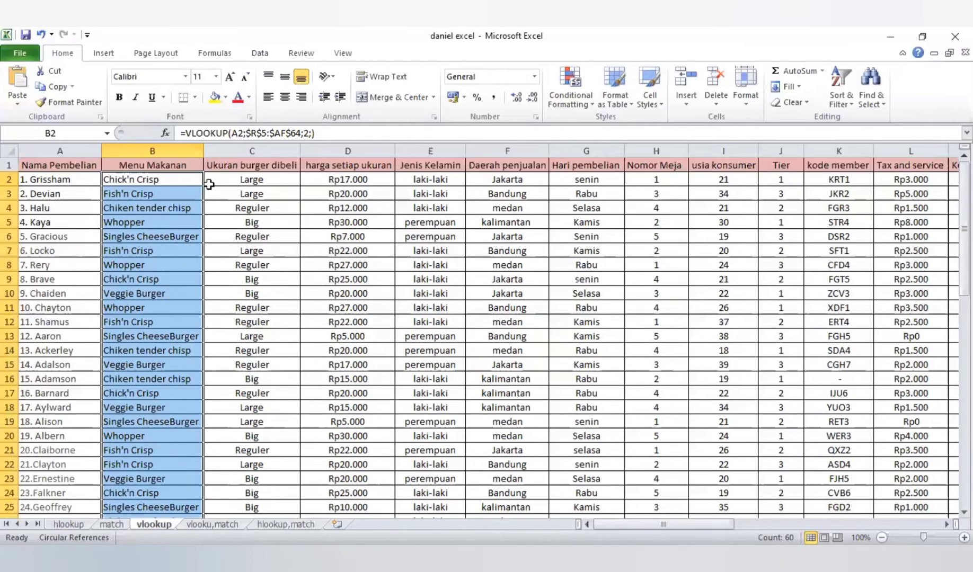
{"action": "left_click", "coordinate": [159, 184]}
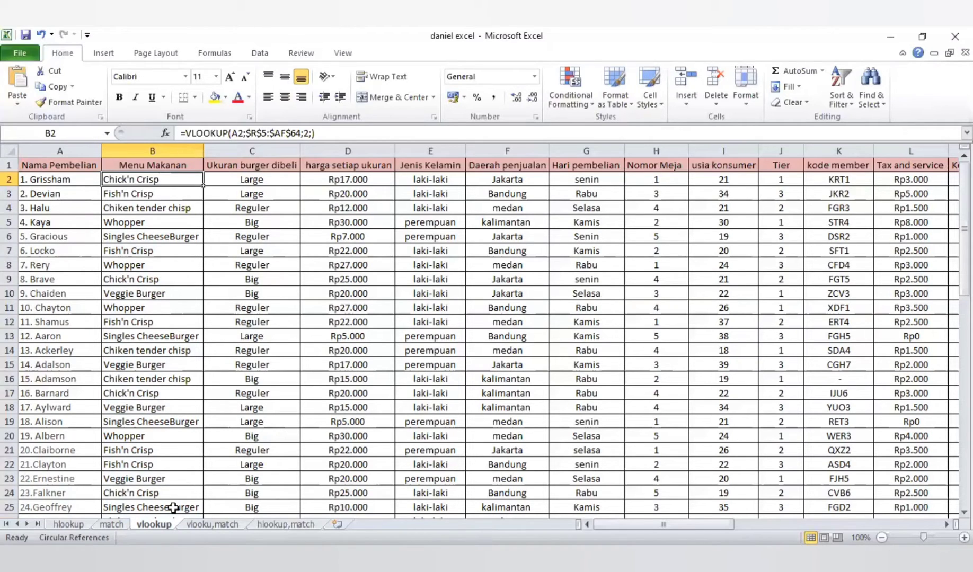
Step: Switch to the Word document and examine the HLOOKUP argument explanations, comparing them with the VLOOKUP section
{"action": "key", "text": "alt+Tab"}
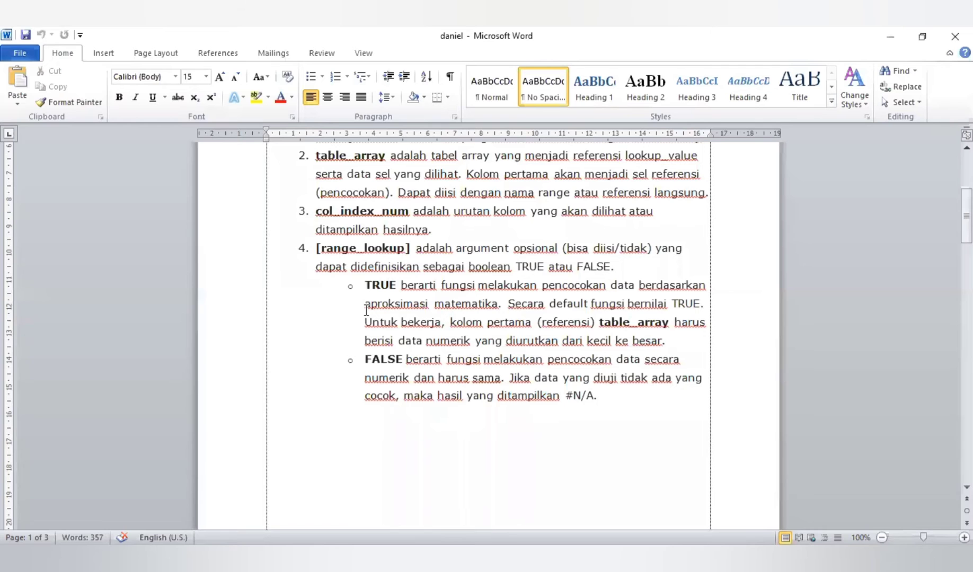
{"action": "scroll", "coordinate": [365, 311], "scroll_direction": "down", "scroll_amount": 3}
{"action": "scroll", "coordinate": [368, 313], "scroll_direction": "down", "scroll_amount": 6}
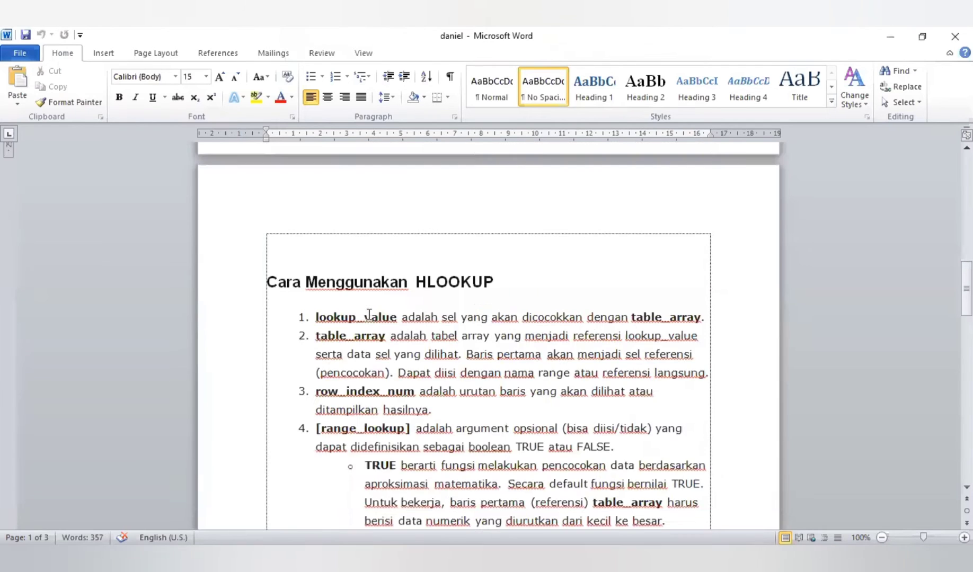
{"action": "scroll", "coordinate": [370, 314], "scroll_direction": "down", "scroll_amount": 3}
{"action": "scroll", "coordinate": [369, 314], "scroll_direction": "down", "scroll_amount": 2}
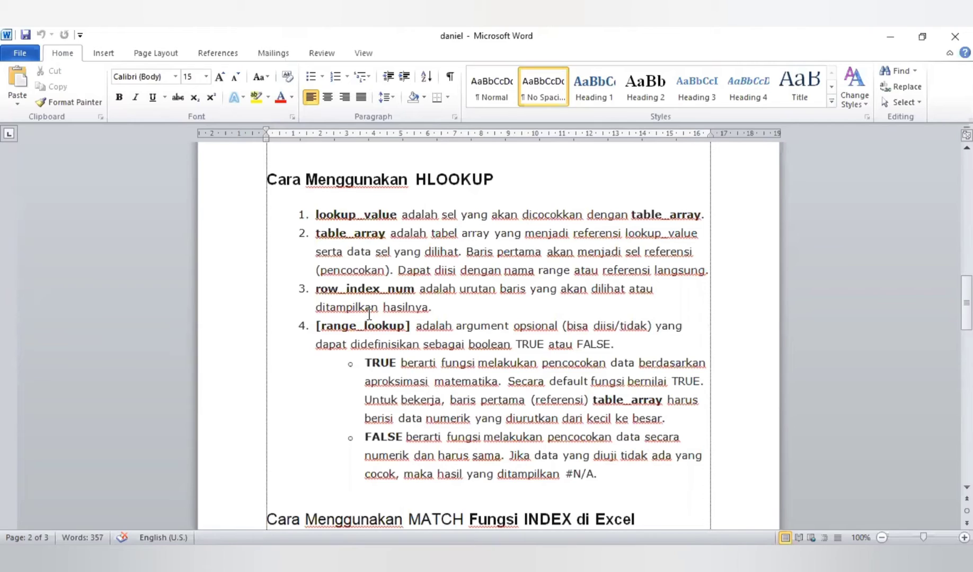
{"action": "scroll", "coordinate": [430, 212], "scroll_direction": "up", "scroll_amount": 4}
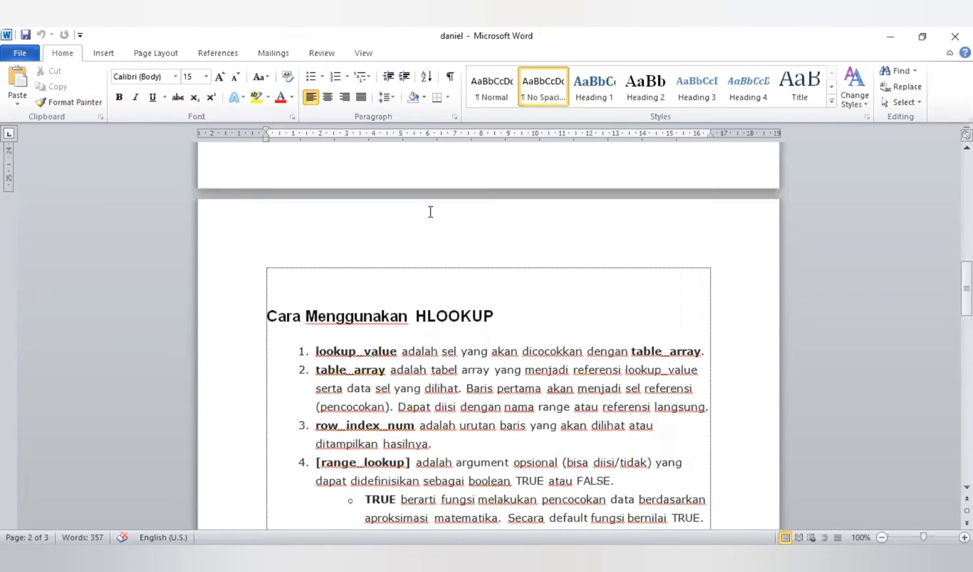
{"action": "scroll", "coordinate": [378, 180], "scroll_direction": "up", "scroll_amount": 10}
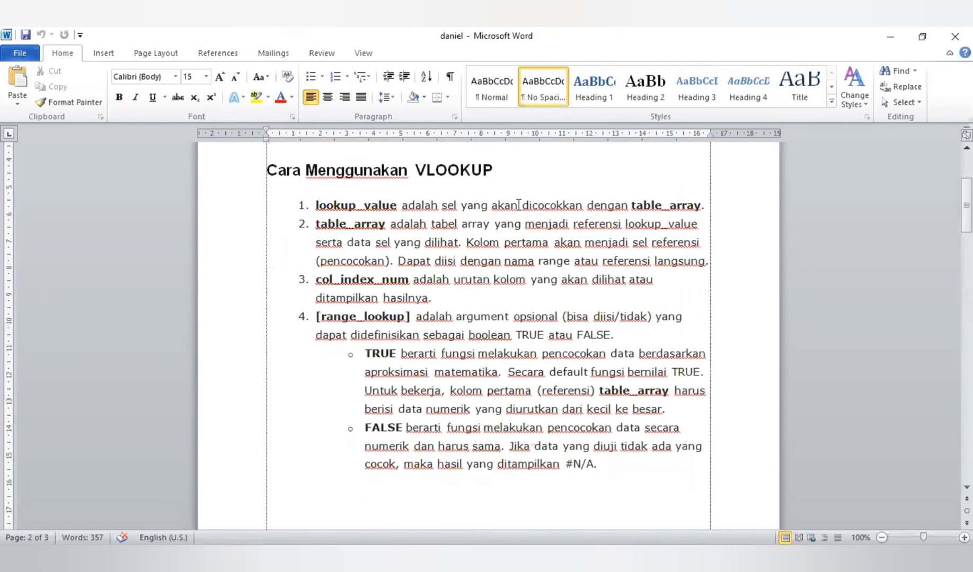
{"action": "scroll", "coordinate": [490, 305], "scroll_direction": "down", "scroll_amount": 4}
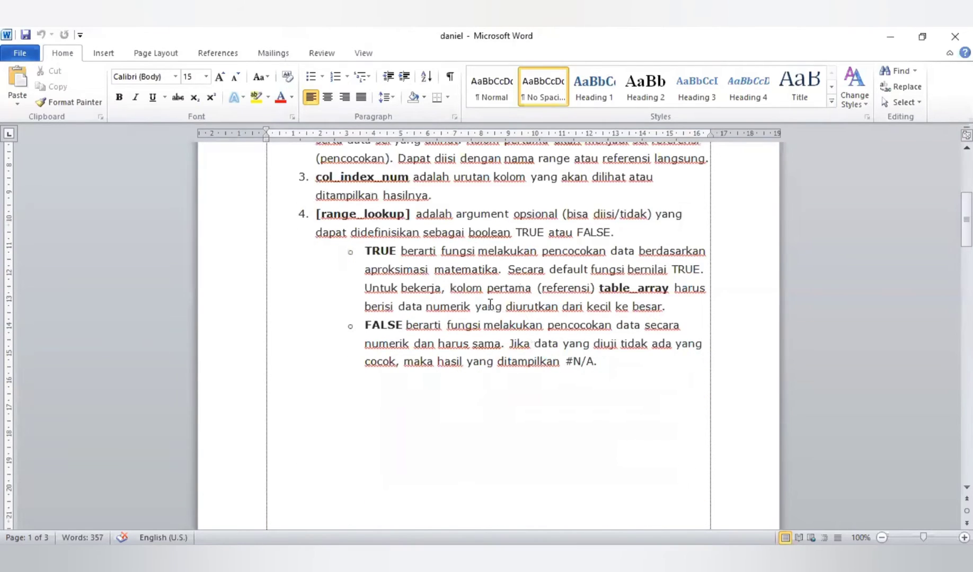
{"action": "scroll", "coordinate": [474, 440], "scroll_direction": "down", "scroll_amount": 6}
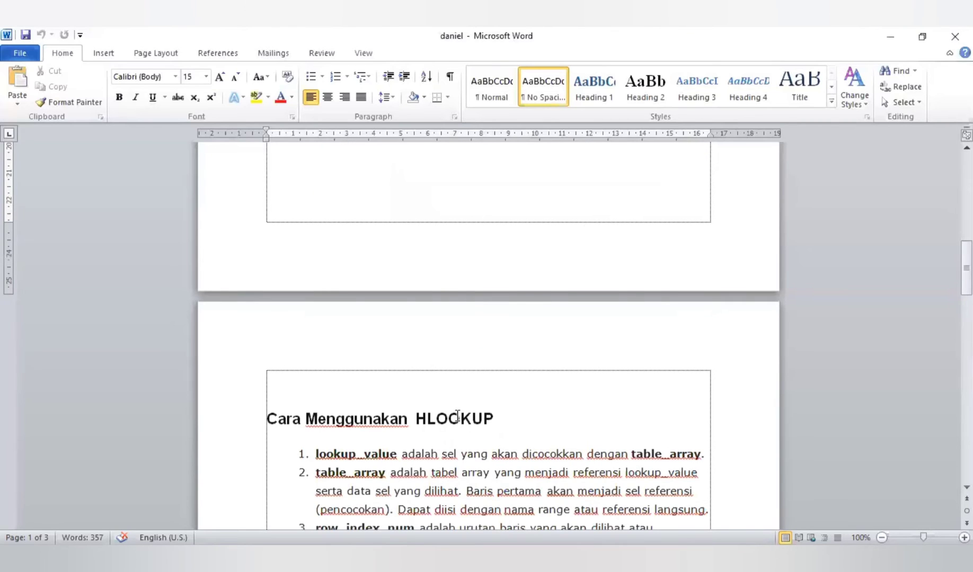
{"action": "scroll", "coordinate": [456, 410], "scroll_direction": "down", "scroll_amount": 8}
{"action": "scroll", "coordinate": [404, 345], "scroll_direction": "up", "scroll_amount": 1}
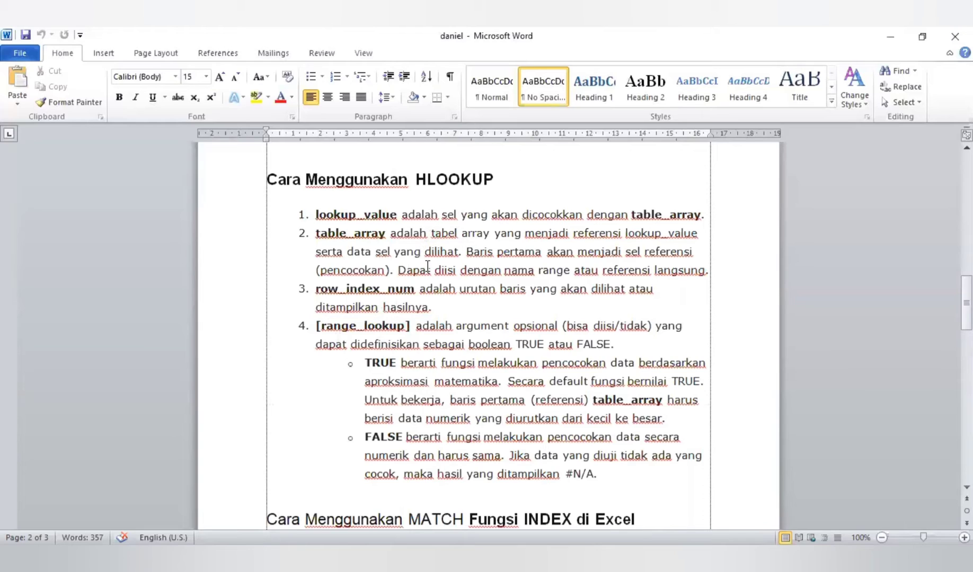
{"action": "scroll", "coordinate": [421, 348], "scroll_direction": "down", "scroll_amount": 1}
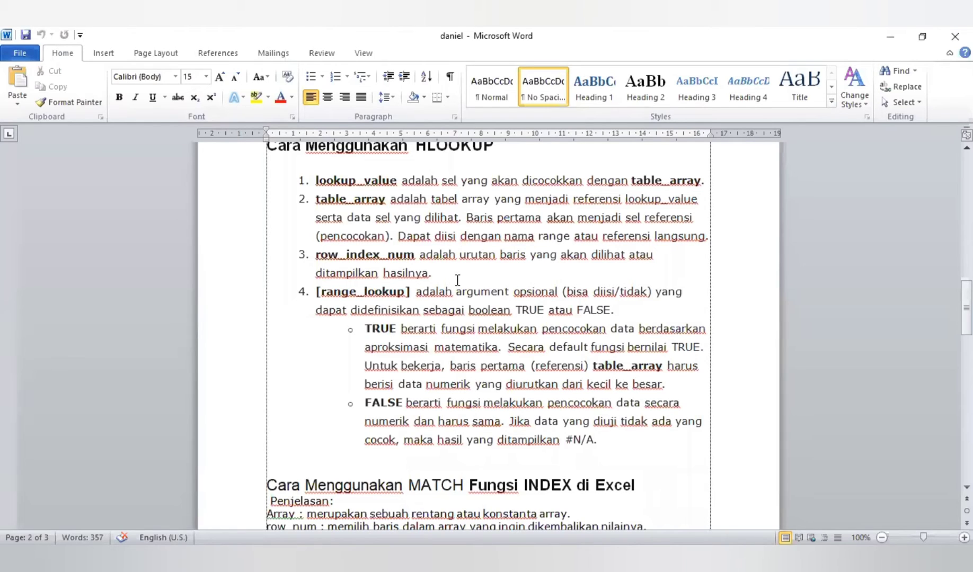
Step: Switch to the Excel workbook's hlookup sheet and start an HLOOKUP formula in B2 with A2 as the lookup value
{"action": "key", "text": "alt+Tab"}
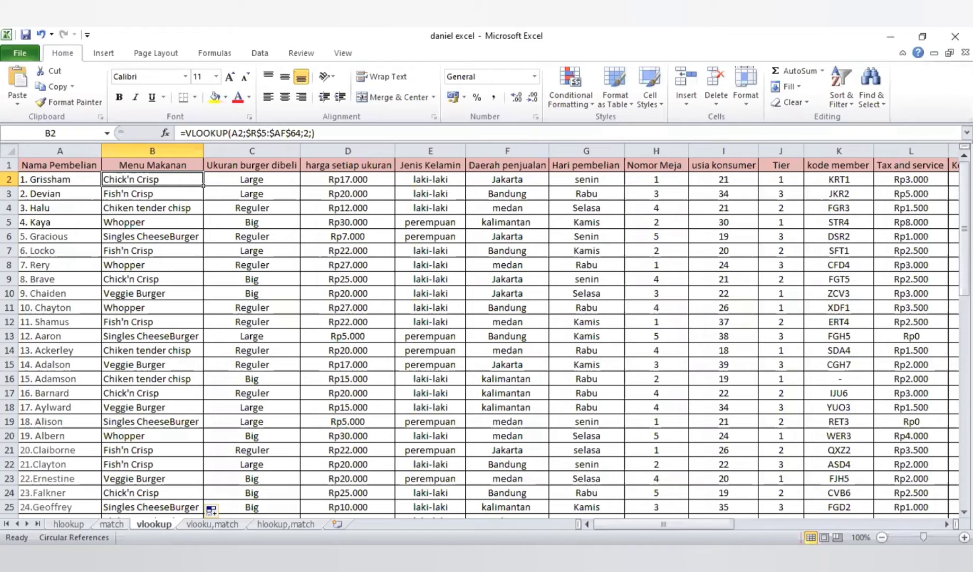
{"action": "left_click", "coordinate": [69, 524]}
{"action": "left_click", "coordinate": [255, 319]}
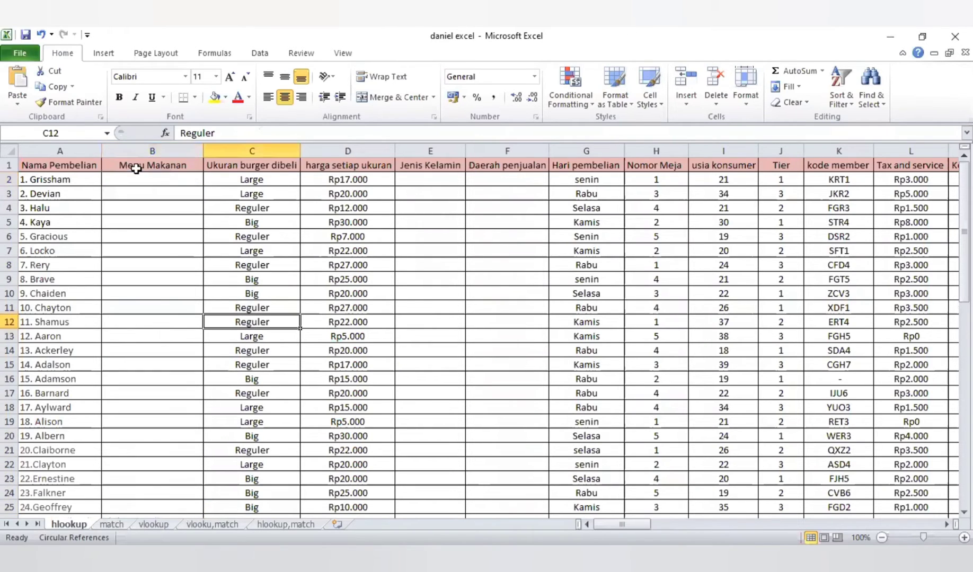
{"action": "left_click", "coordinate": [141, 183]}
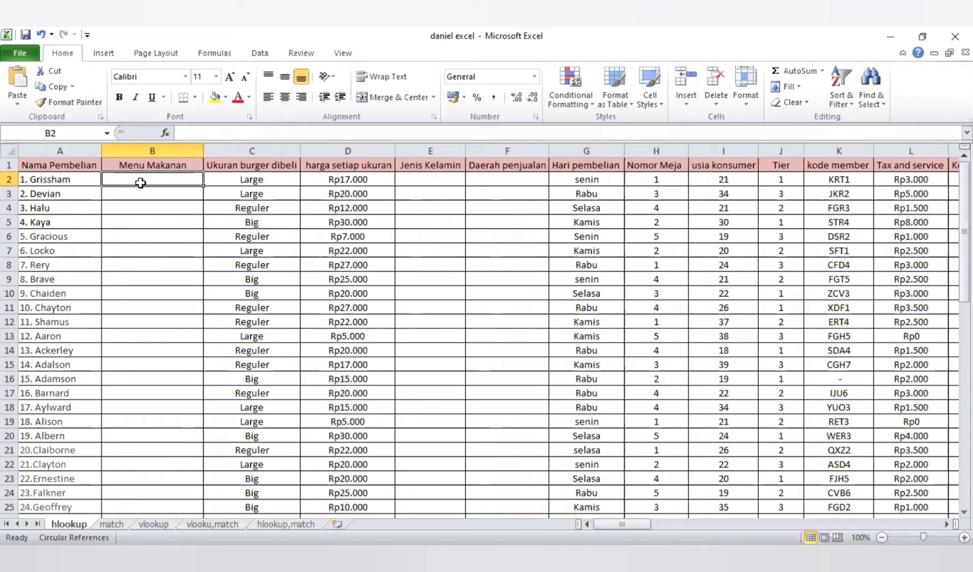
{"action": "type", "text": "="}
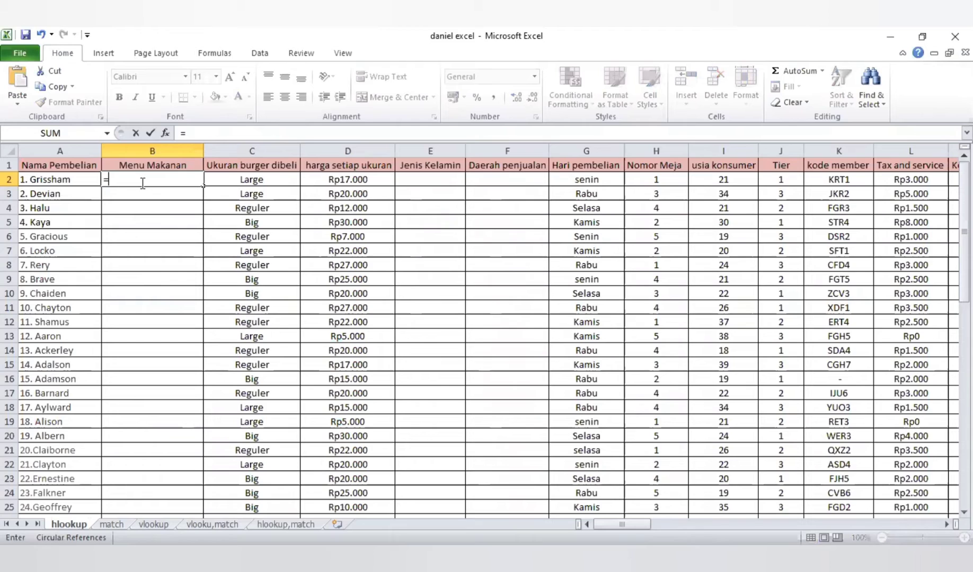
{"action": "type", "text": "HLOOKUP("}
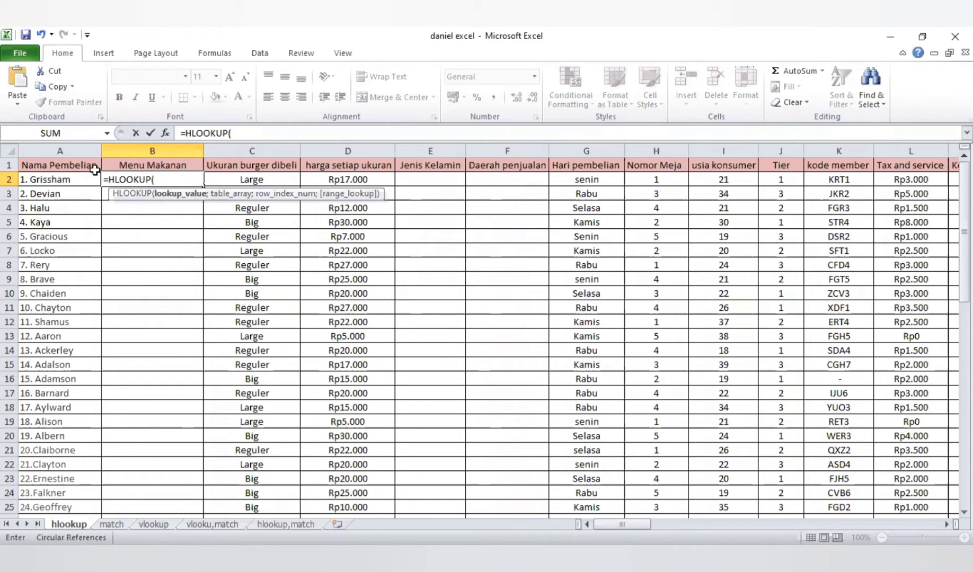
{"action": "left_click", "coordinate": [73, 180]}
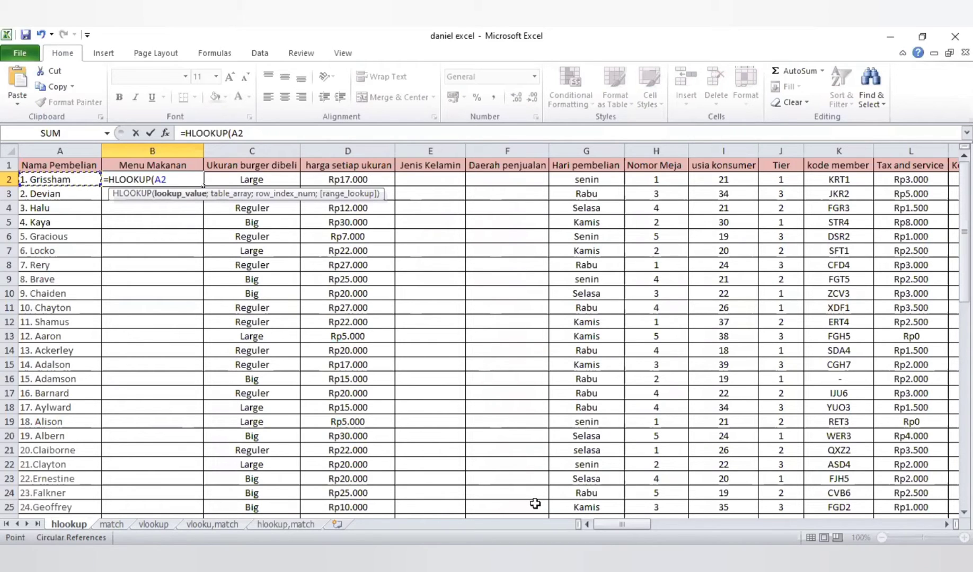
{"action": "type", "text": ";"}
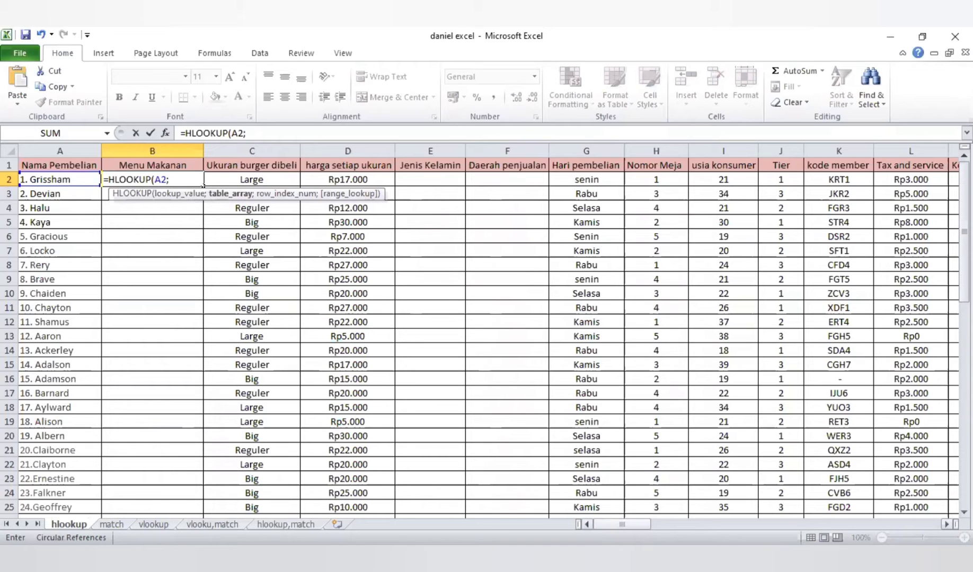
Step: Set the HLOOKUP table array to the horizontal reference table as the absolute reference $R$1:$BZ$15
{"action": "scroll", "coordinate": [346, 175], "scroll_direction": "right", "scroll_amount": 4}
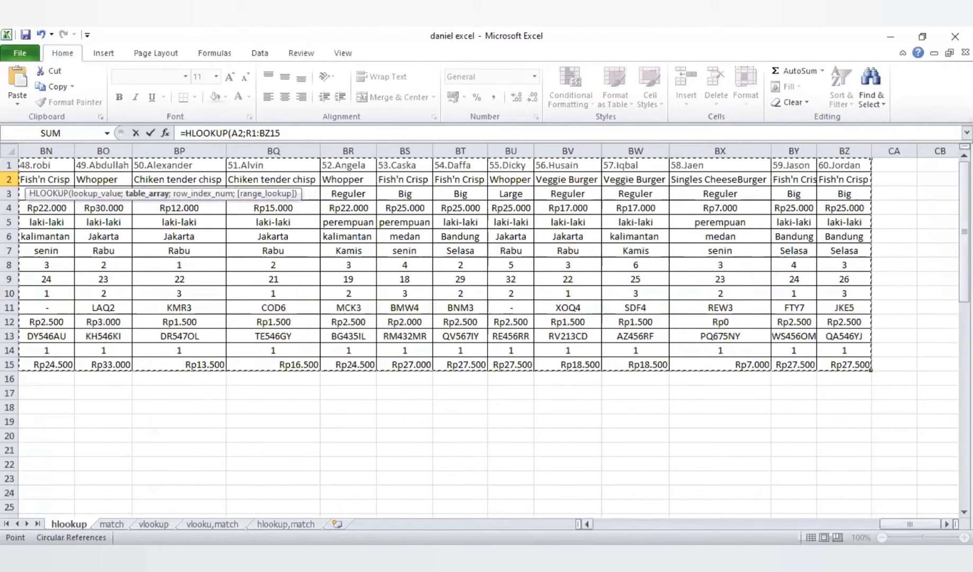
{"action": "left_click_drag", "start_coordinate": [895, 524], "coordinate": [631, 524]}
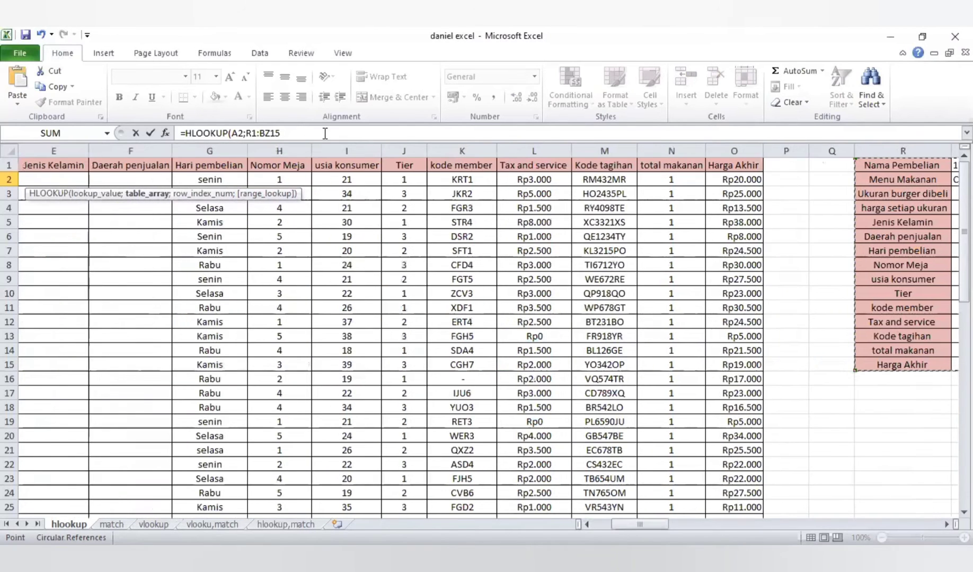
{"action": "key", "text": "F4"}
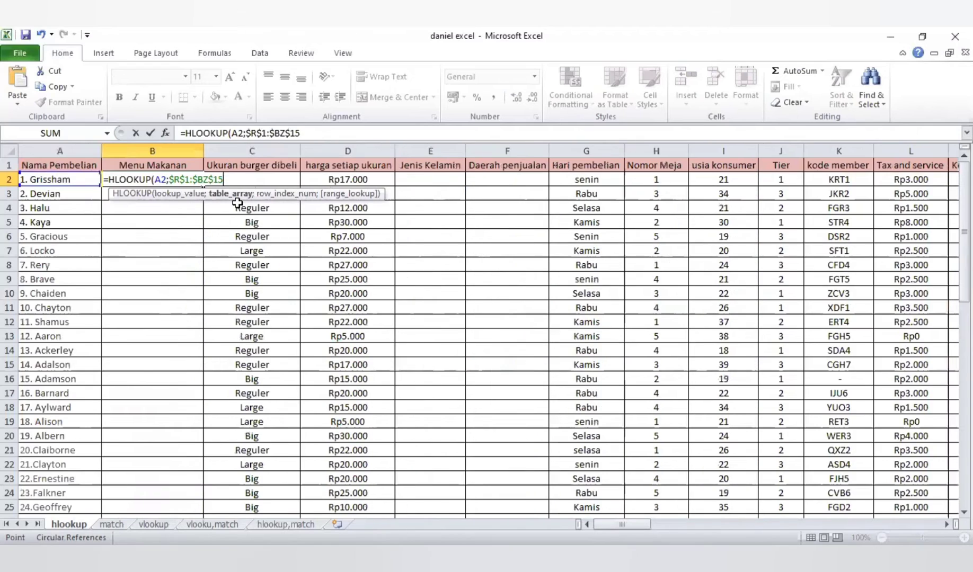
{"action": "type", "text": ";"}
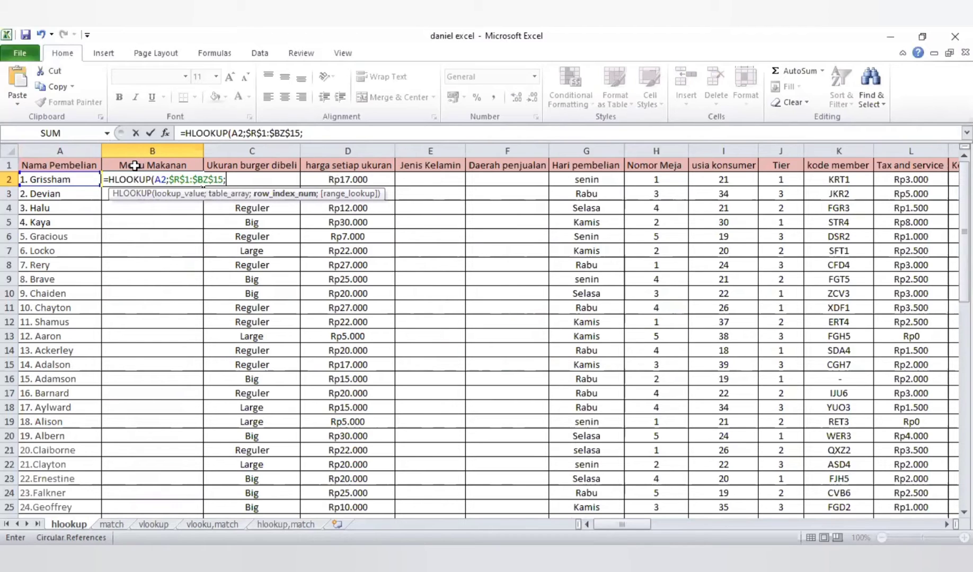
Step: Complete the HLOOKUP formula in B2 with row index 2 and an empty range lookup argument
{"action": "type", "text": "2;"}
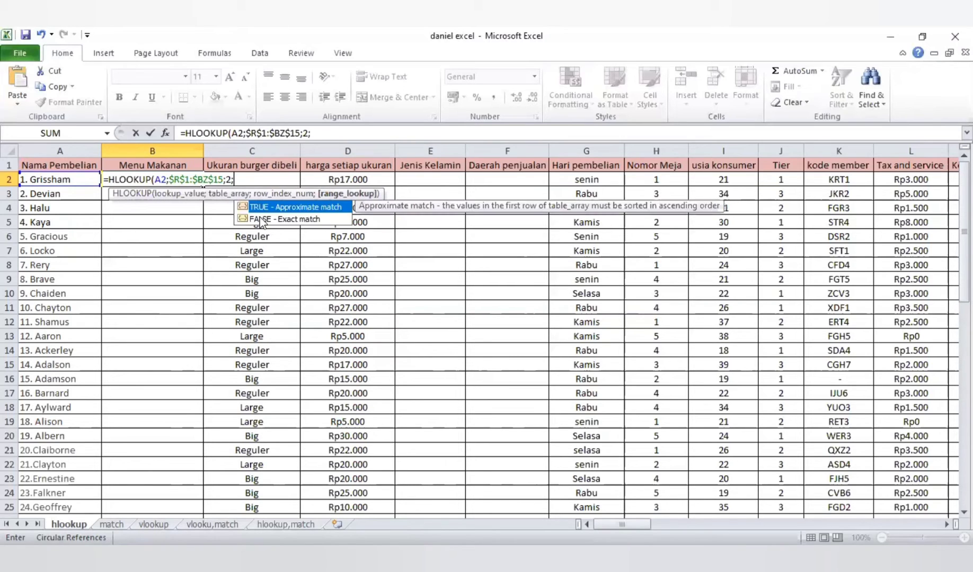
{"action": "left_click", "coordinate": [259, 219]}
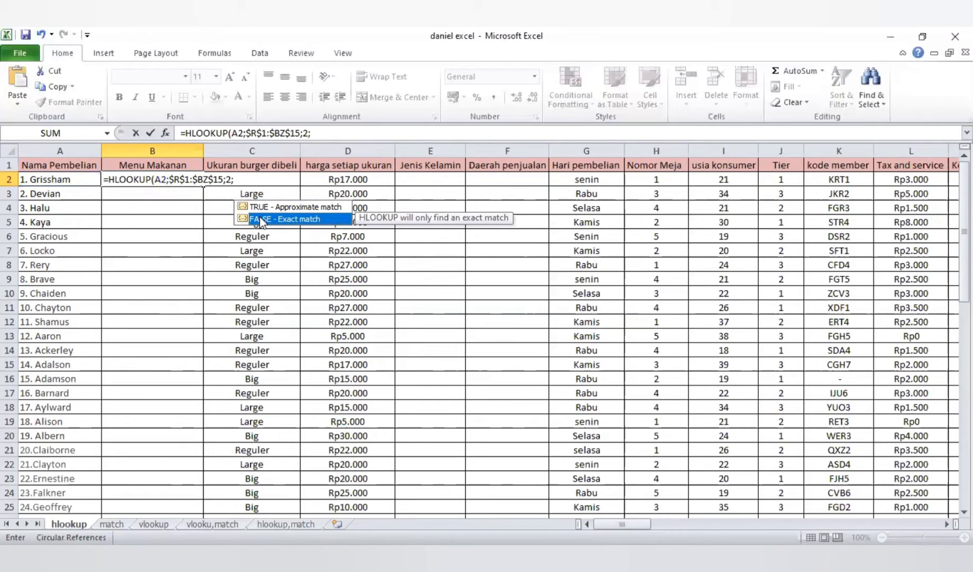
{"action": "key", "text": "ctrl+Return"}
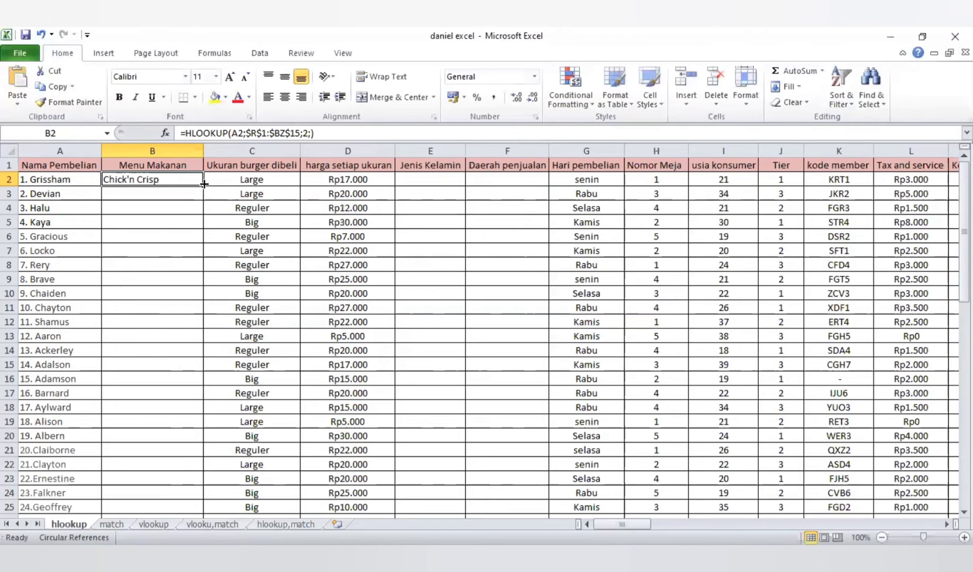
Step: Fill the HLOOKUP formula from B2 down the Menu Makanan column to row 61, then reselect B2
{"action": "left_click_drag", "start_coordinate": [204, 184], "coordinate": [204, 498]}
{"action": "scroll", "coordinate": [204, 498], "scroll_direction": "up", "scroll_amount": 5}
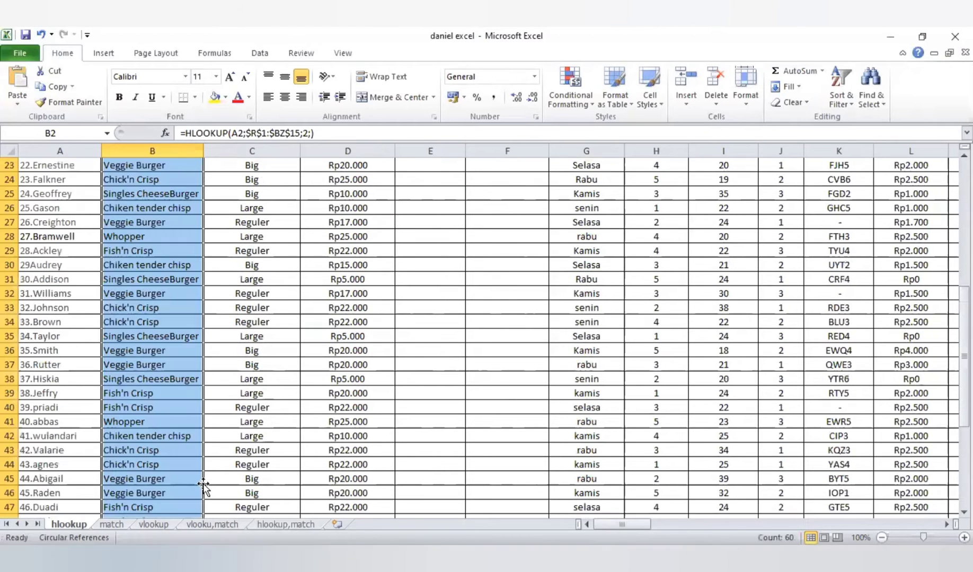
{"action": "scroll", "coordinate": [186, 340], "scroll_direction": "up", "scroll_amount": 7}
{"action": "left_click", "coordinate": [177, 304]}
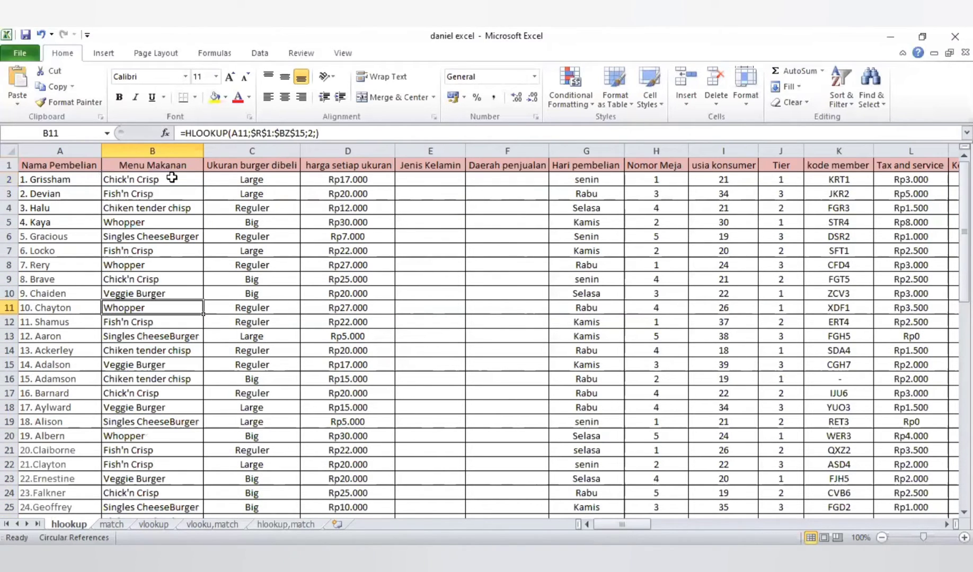
{"action": "left_click", "coordinate": [194, 180]}
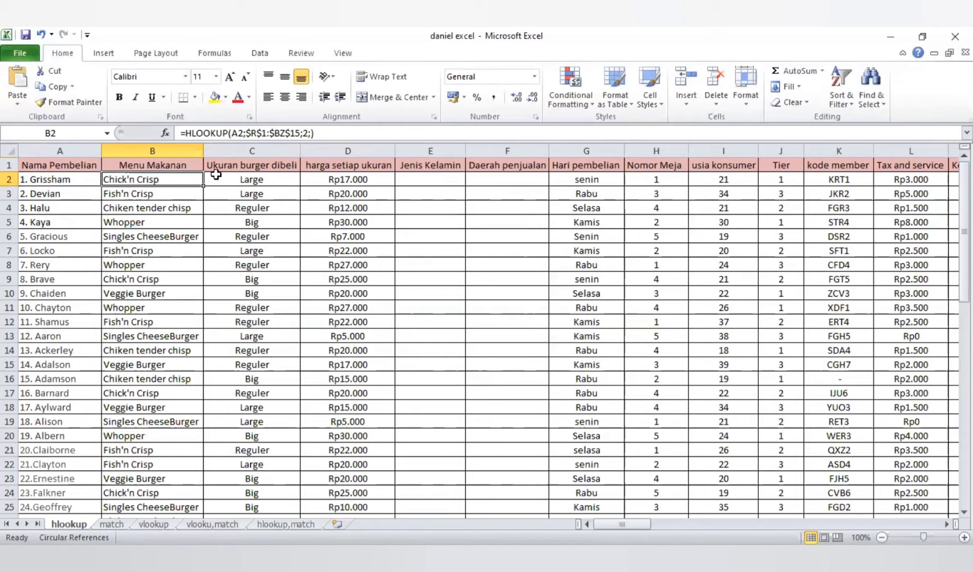
Step: Copy the full HLOOKUP formula text from cell B2
{"action": "left_click", "coordinate": [315, 133]}
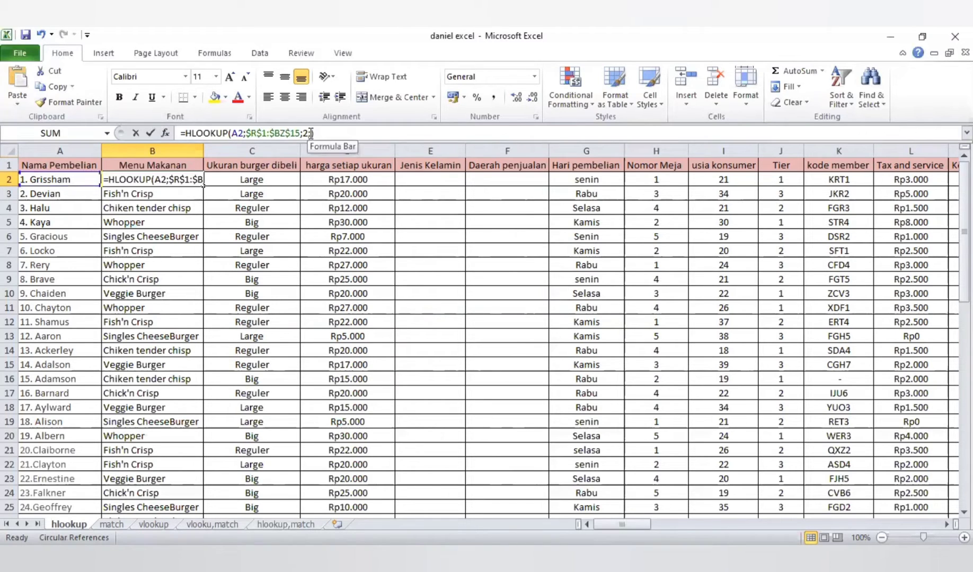
{"action": "left_click", "coordinate": [191, 133], "text": "shift"}
{"action": "left_click", "coordinate": [177, 134], "text": "shift"}
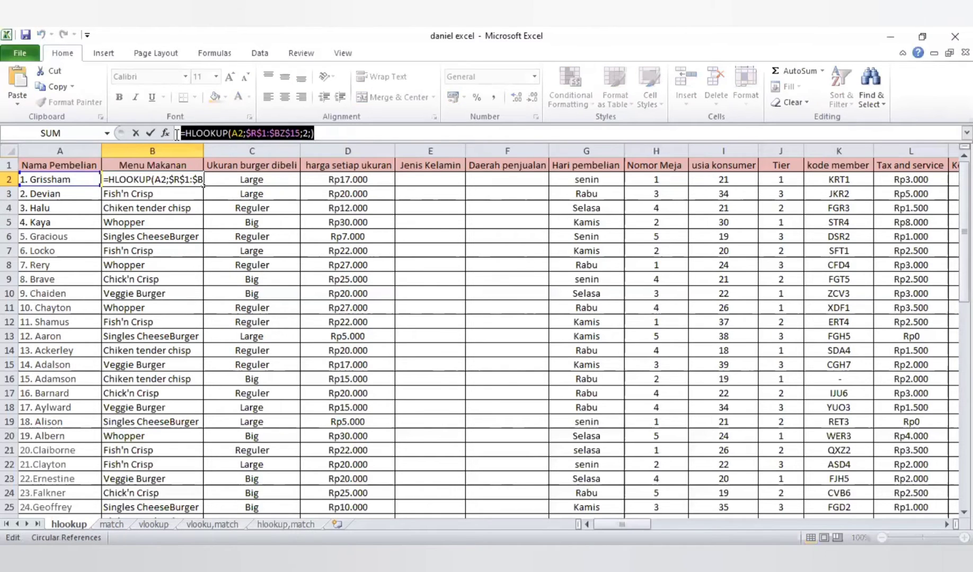
{"action": "type", "text": "="}
{"action": "left_click", "coordinate": [144, 236]}
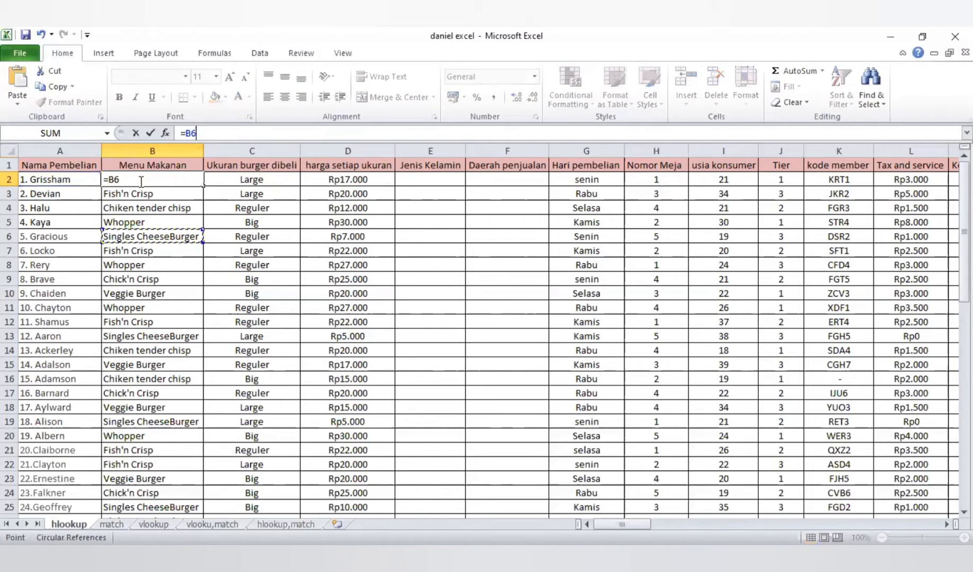
{"action": "left_click", "coordinate": [221, 141]}
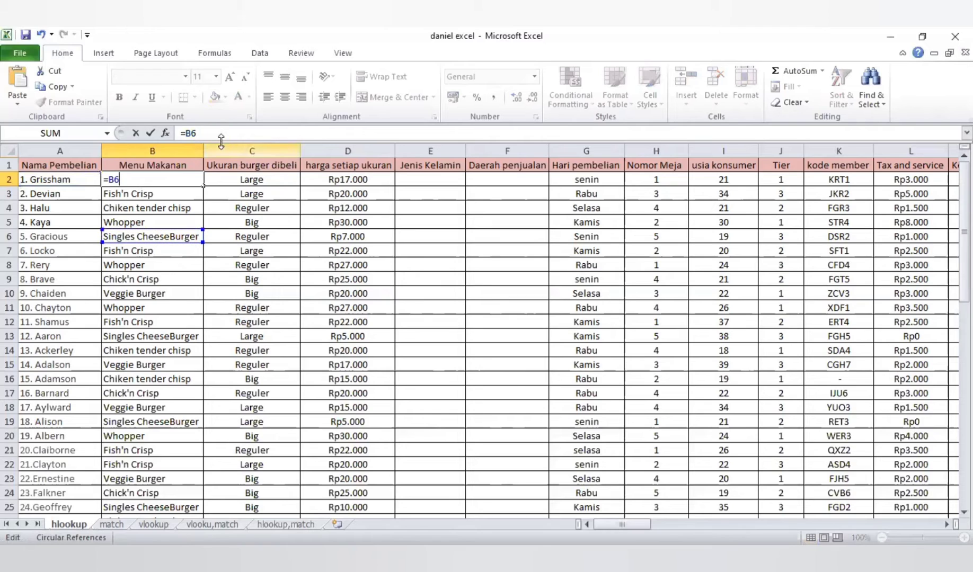
{"action": "key", "text": "BackSpace"}
{"action": "key", "text": "BackSpace"}
{"action": "key", "text": "BackSpace"}
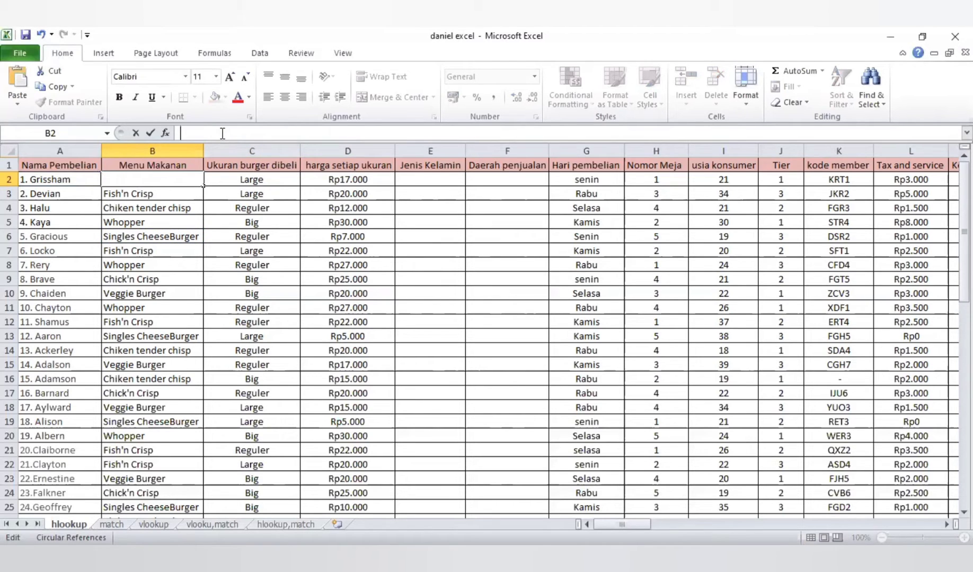
{"action": "key", "text": "ctrl+v"}
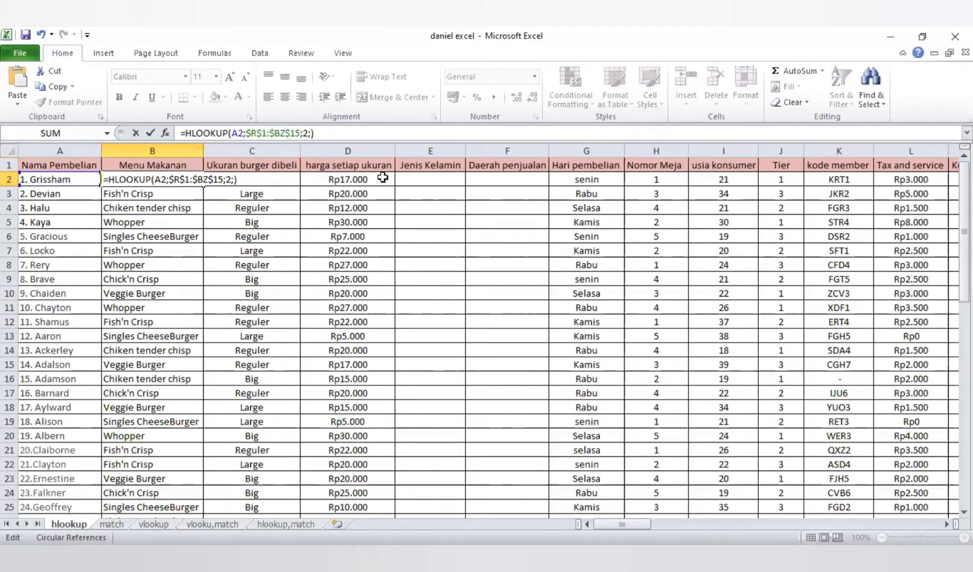
{"action": "key", "text": "Return"}
Step: Paste the copied HLOOKUP formula into E2 under Jenis Kelamin and change its row index to 5
{"action": "key", "text": "Up"}
{"action": "key", "text": "Right"}
{"action": "key", "text": "Right"}
{"action": "key", "text": "Right"}
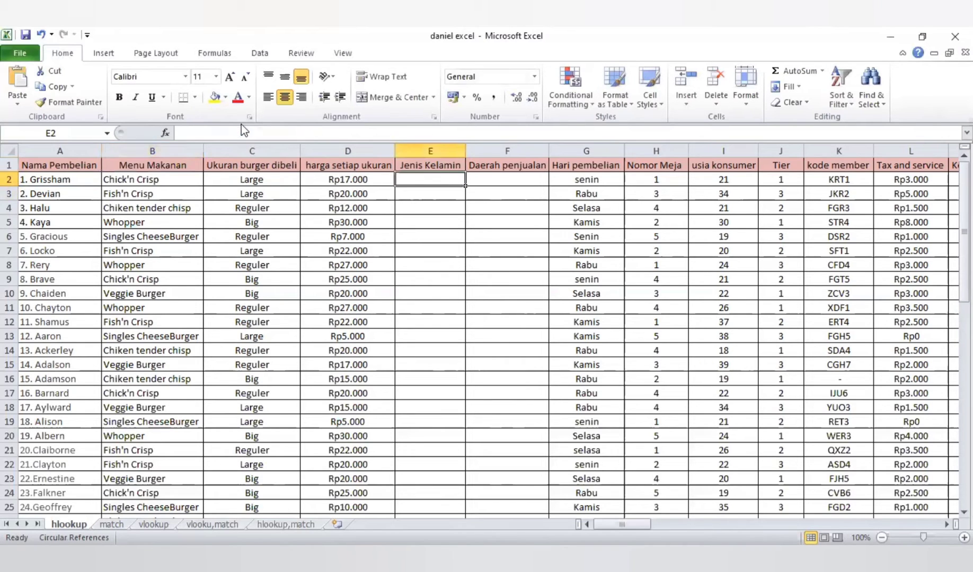
{"action": "left_click", "coordinate": [244, 131]}
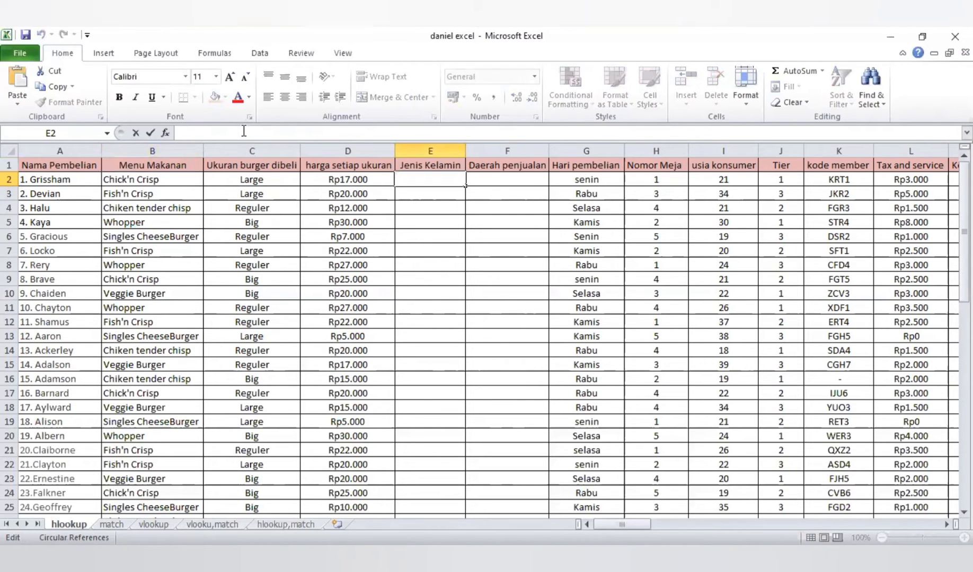
{"action": "key", "text": "ctrl+v"}
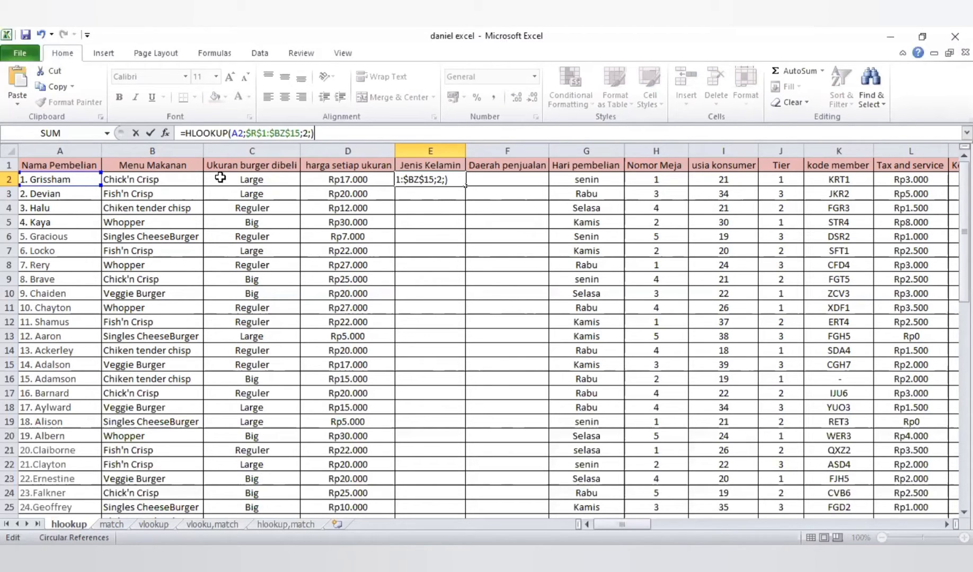
{"action": "left_click", "coordinate": [308, 133]}
{"action": "key", "text": "BackSpace"}
{"action": "type", "text": "5"}
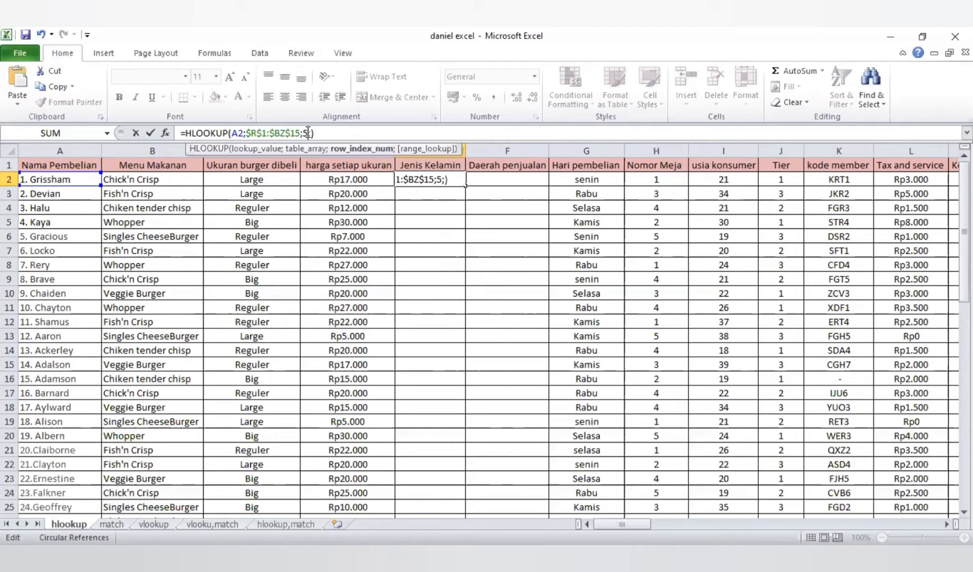
{"action": "key", "text": "Return"}
Step: Fill the HLOOKUP formula from E2 down the Jenis Kelamin column to row 61 and check the filled rows
{"action": "left_click", "coordinate": [456, 182]}
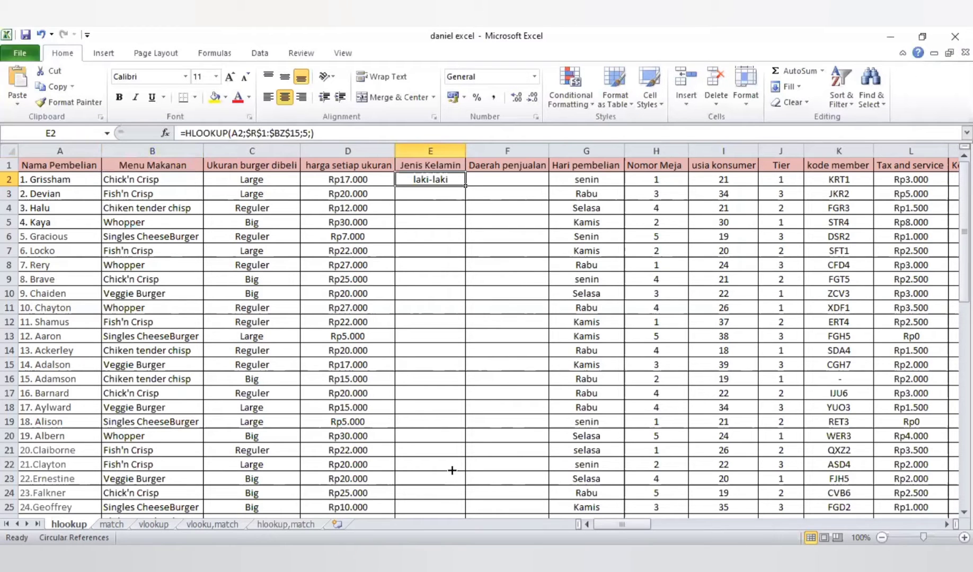
{"action": "left_click_drag", "start_coordinate": [465, 186], "coordinate": [456, 500]}
{"action": "left_click_drag", "start_coordinate": [462, 510], "coordinate": [462, 479]}
{"action": "scroll", "coordinate": [463, 480], "scroll_direction": "up", "scroll_amount": 8}
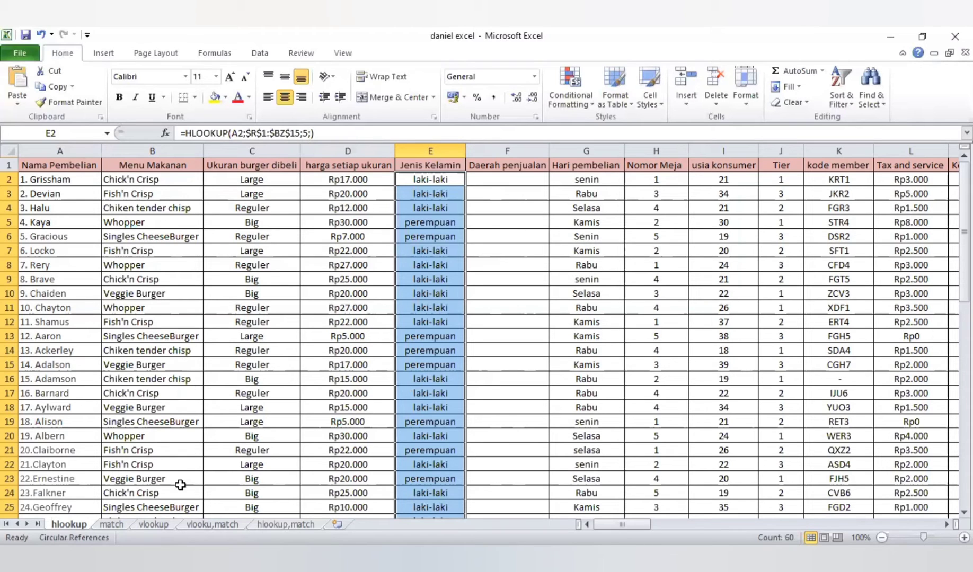
{"action": "scroll", "coordinate": [245, 488], "scroll_direction": "down", "scroll_amount": 4}
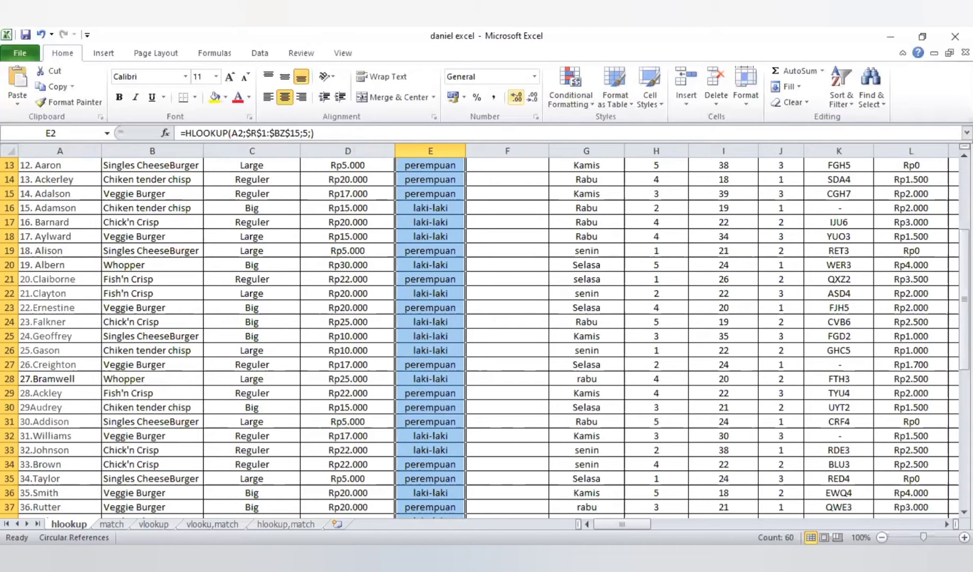
Step: Switch to the Word document and examine the explanations of the MATCH and INDEX function arguments
{"action": "key", "text": "alt+Tab"}
{"action": "scroll", "coordinate": [399, 319], "scroll_direction": "down", "scroll_amount": 3}
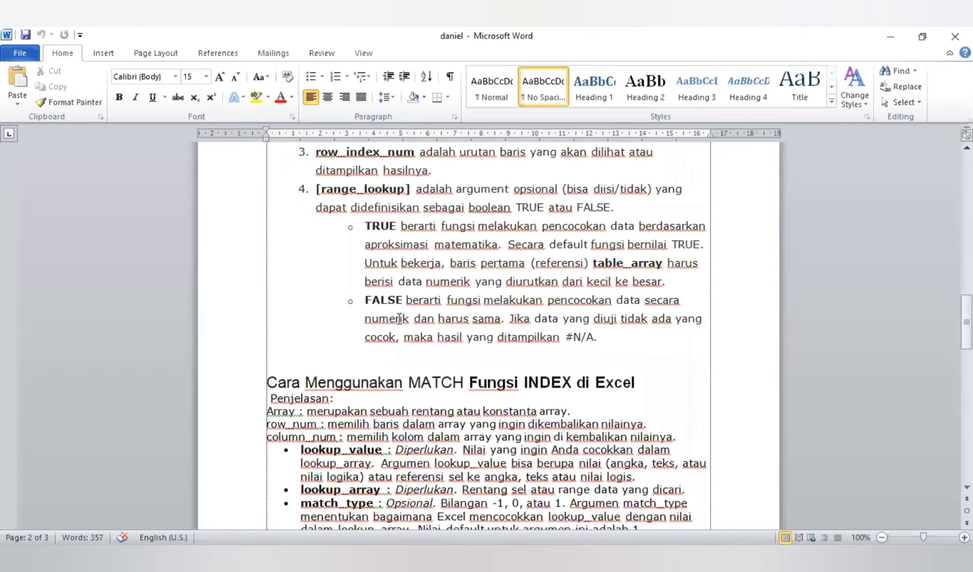
{"action": "scroll", "coordinate": [399, 319], "scroll_direction": "down", "scroll_amount": 3}
{"action": "scroll", "coordinate": [399, 319], "scroll_direction": "down", "scroll_amount": 1}
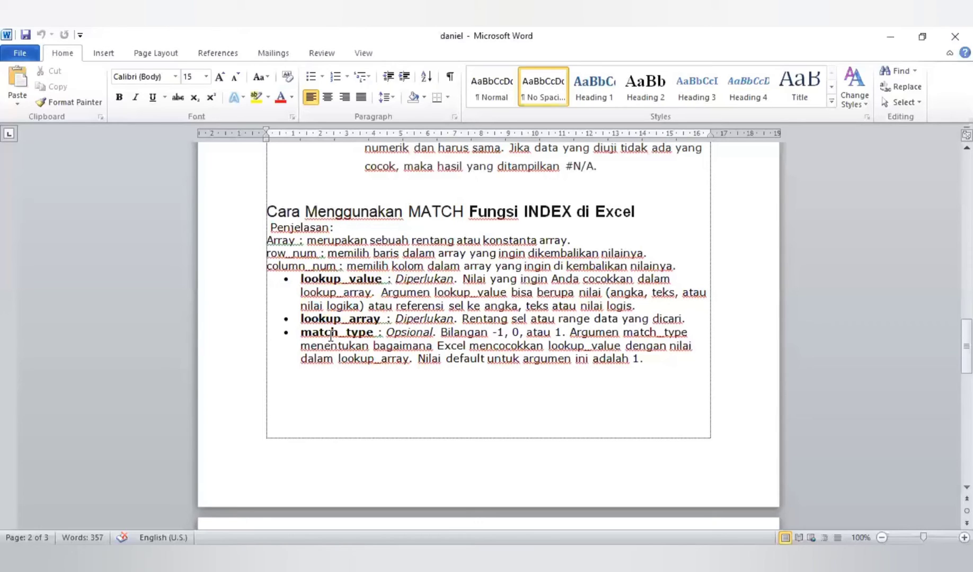
{"action": "left_click", "coordinate": [326, 373]}
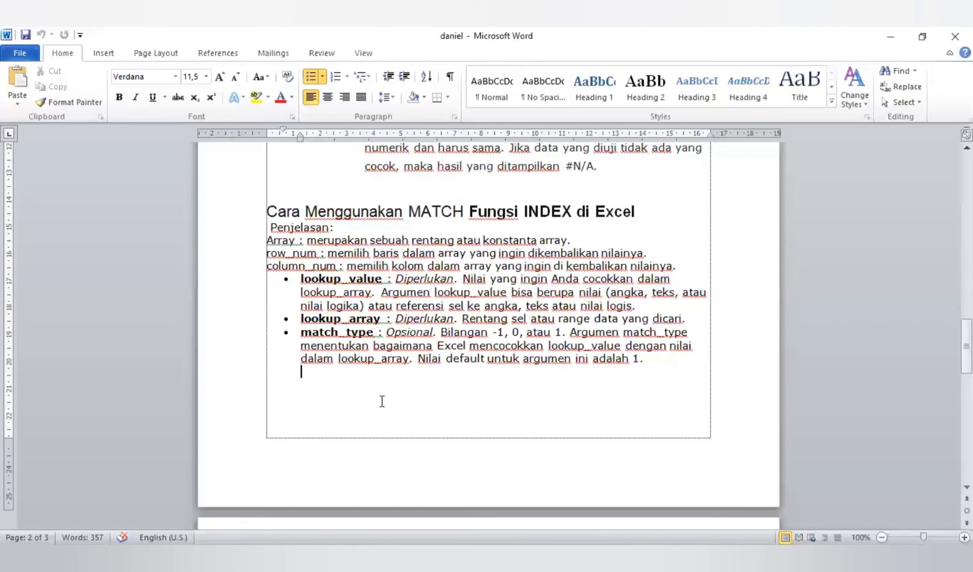
{"action": "scroll", "coordinate": [382, 401], "scroll_direction": "down", "scroll_amount": 1}
{"action": "scroll", "coordinate": [382, 401], "scroll_direction": "up", "scroll_amount": 1}
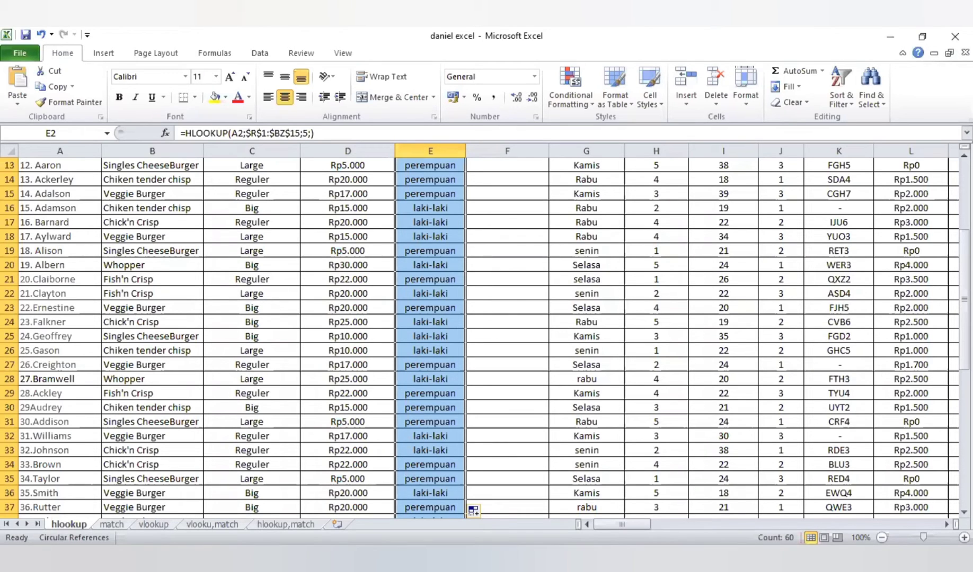
Step: On the match sheet, start an INDEX formula in C2 under usia konsumer with H1:H61 as its array
{"action": "left_click", "coordinate": [111, 524]}
{"action": "left_click", "coordinate": [355, 212]}
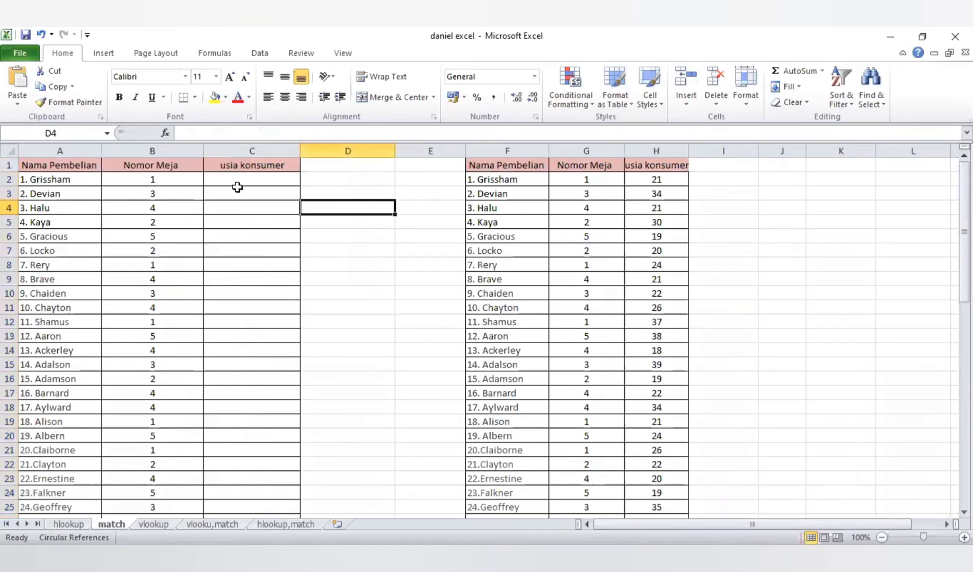
{"action": "left_click", "coordinate": [242, 178]}
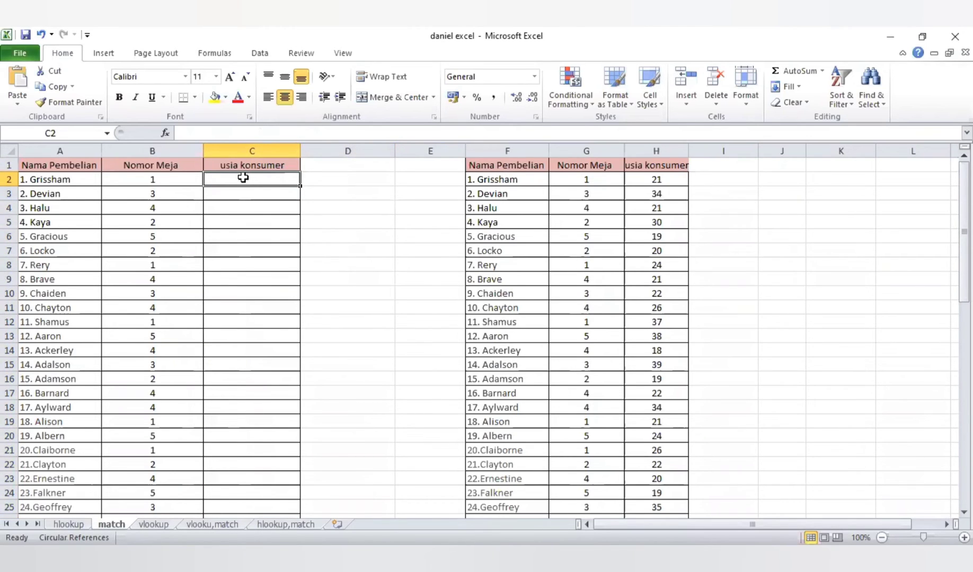
{"action": "type", "text": "=i"}
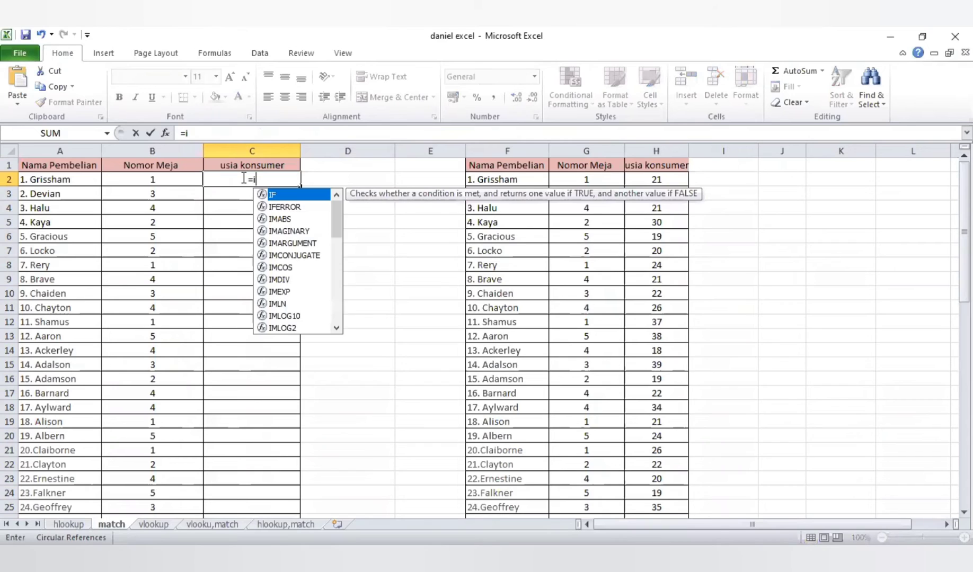
{"action": "type", "text": "n"}
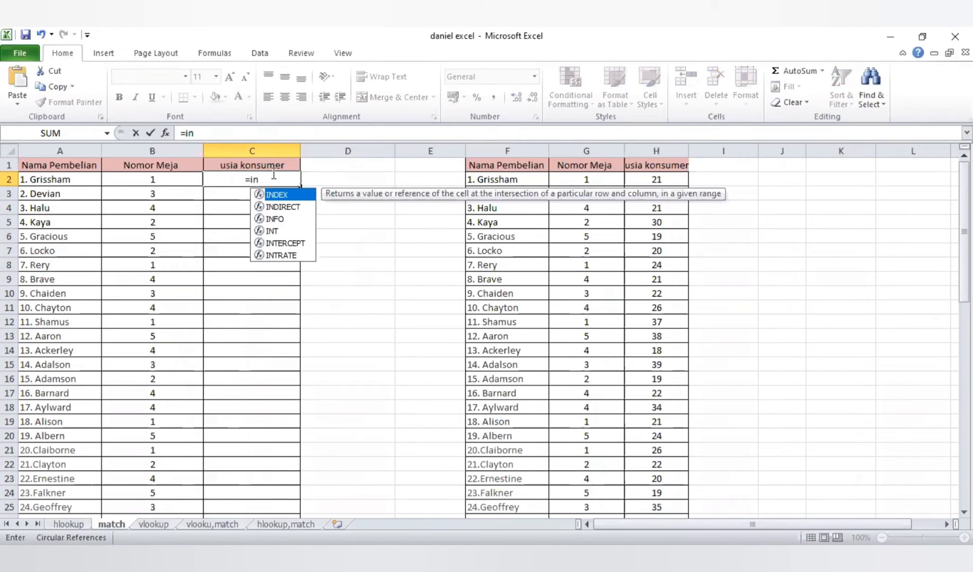
{"action": "key", "text": "Tab"}
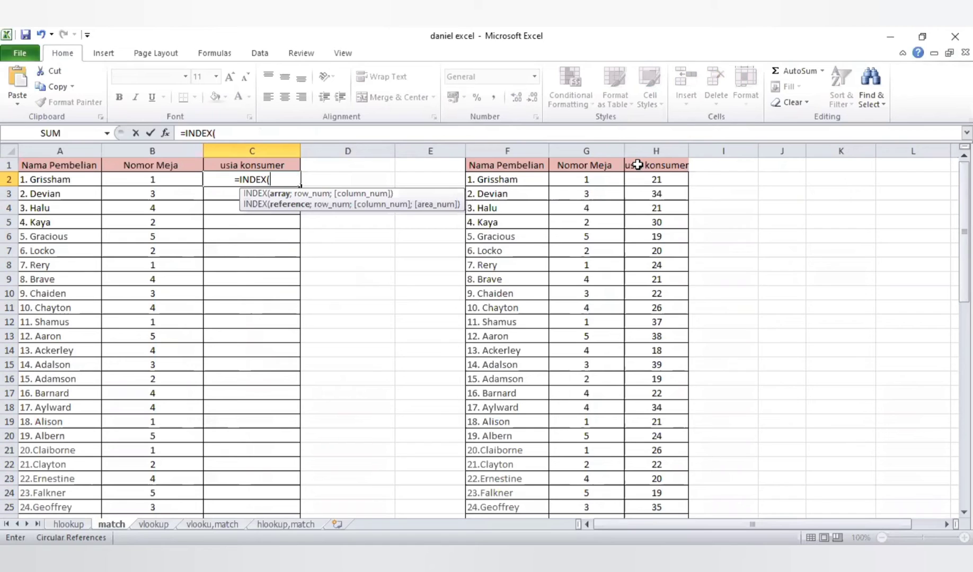
{"action": "left_click_drag", "start_coordinate": [638, 165], "coordinate": [684, 501]}
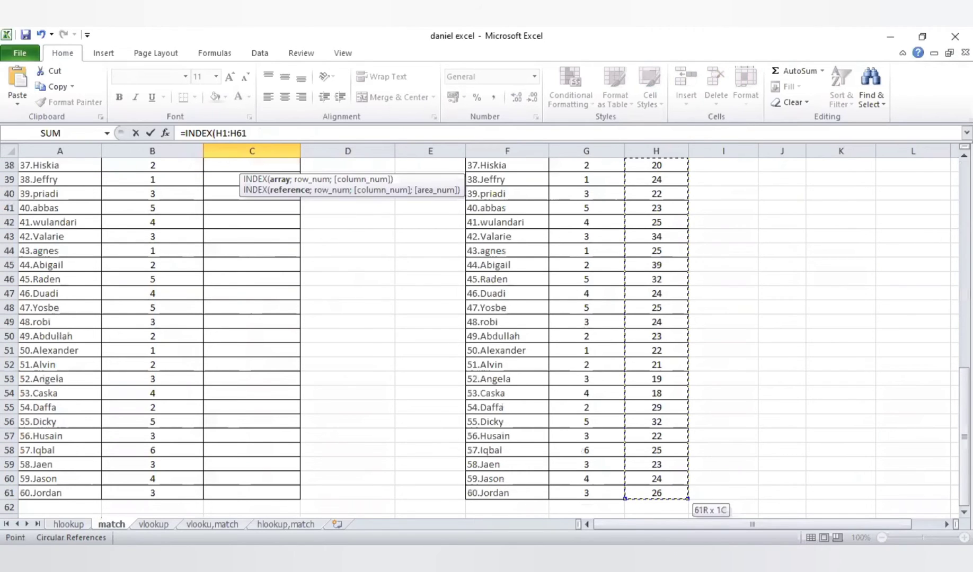
{"action": "scroll", "coordinate": [385, 319], "scroll_direction": "up", "scroll_amount": 6}
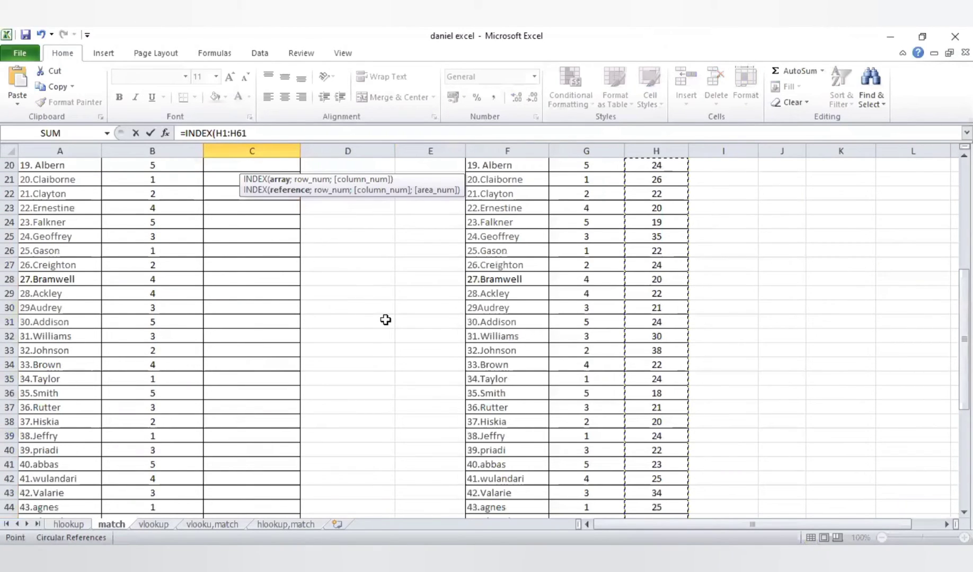
{"action": "scroll", "coordinate": [385, 319], "scroll_direction": "up", "scroll_amount": 6}
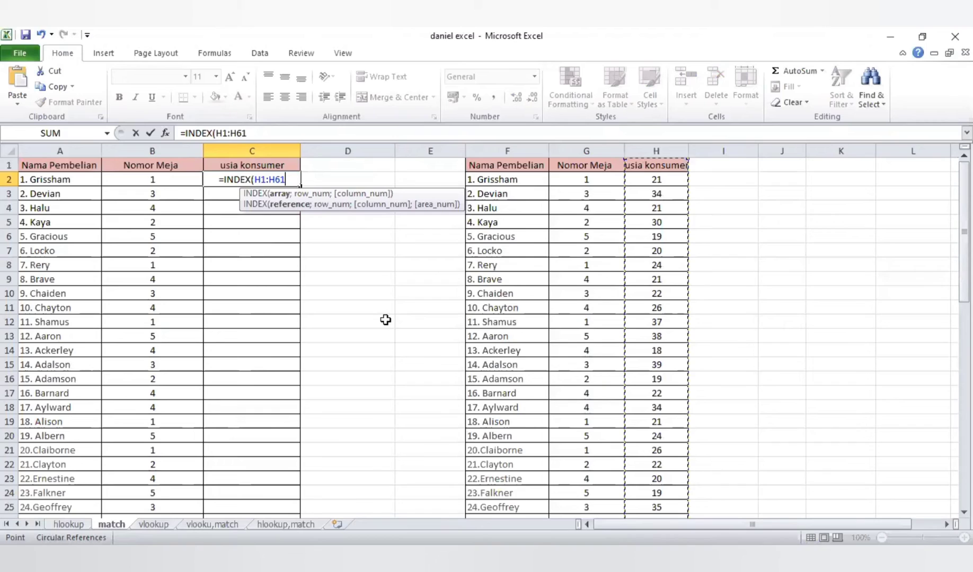
{"action": "type", "text": ";"}
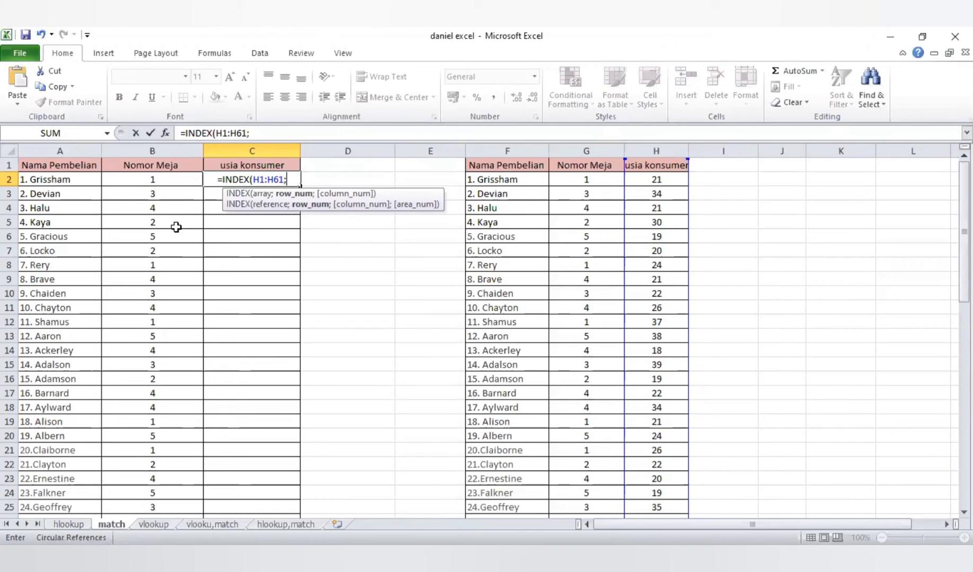
Step: Nest MATCH in the C2 formula with lookup value B3 and lookup array G1:G61, accepting the proposed formula correction
{"action": "type", "text": "MATCH("}
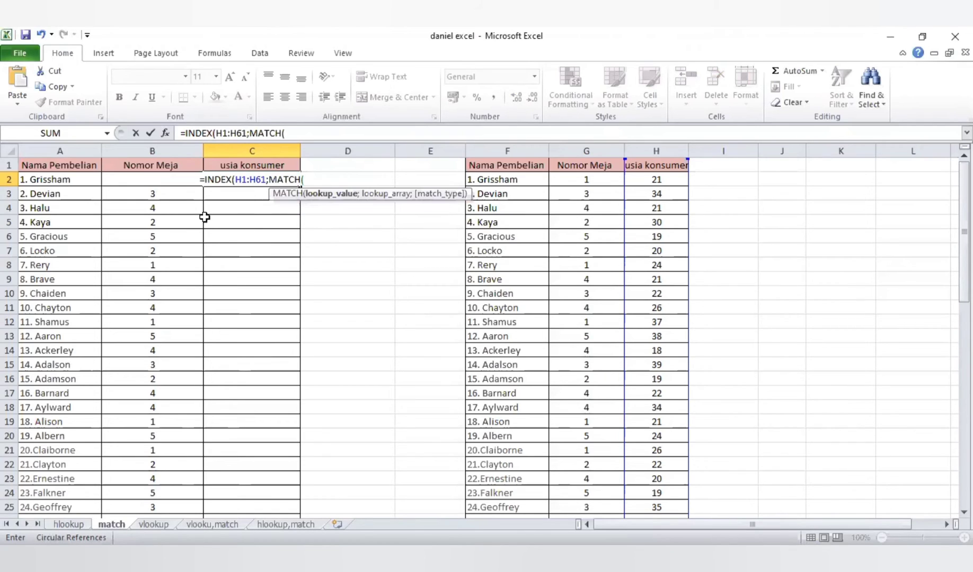
{"action": "left_click", "coordinate": [133, 193]}
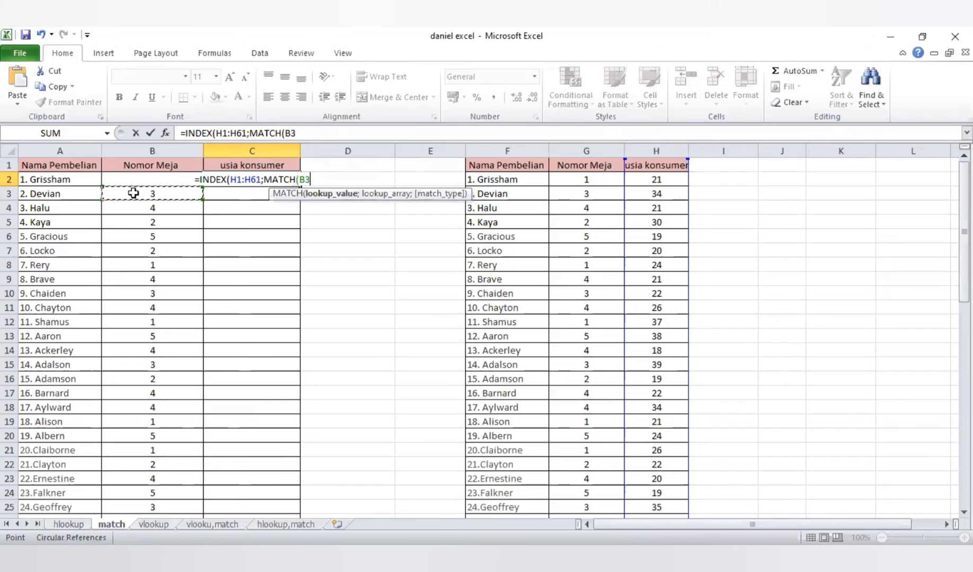
{"action": "type", "text": ";"}
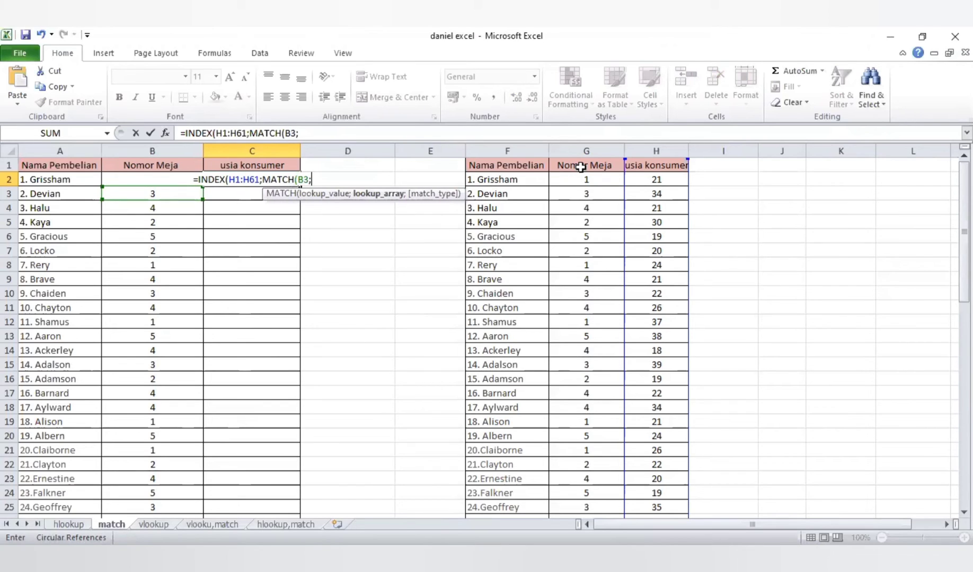
{"action": "left_click_drag", "start_coordinate": [581, 167], "coordinate": [588, 501]}
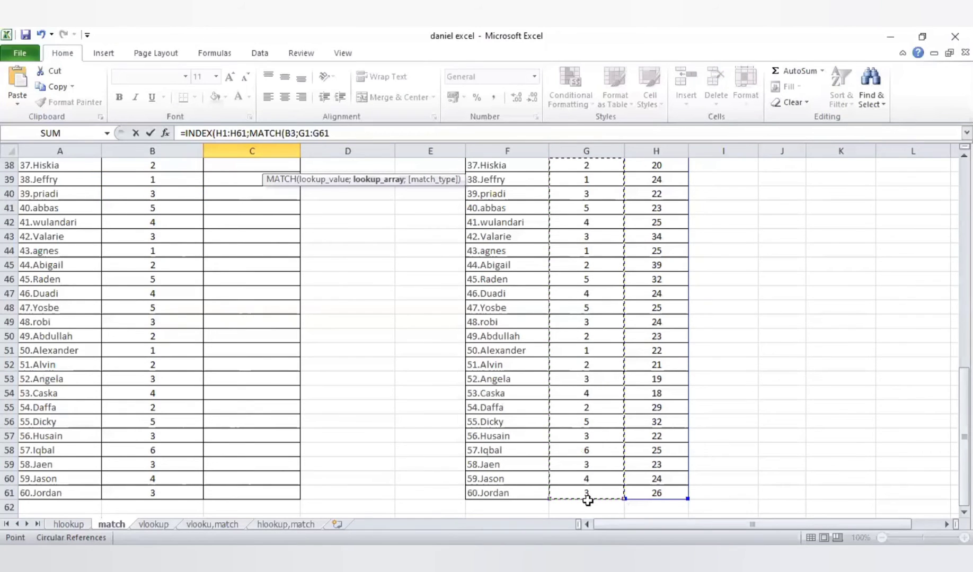
{"action": "scroll", "coordinate": [588, 501], "scroll_direction": "up", "scroll_amount": 11}
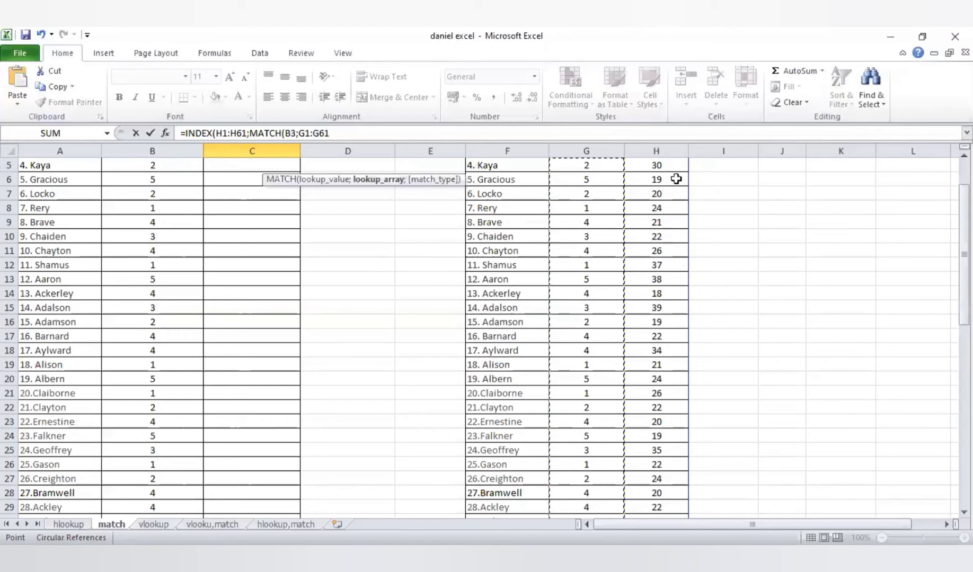
{"action": "type", "text": ";"}
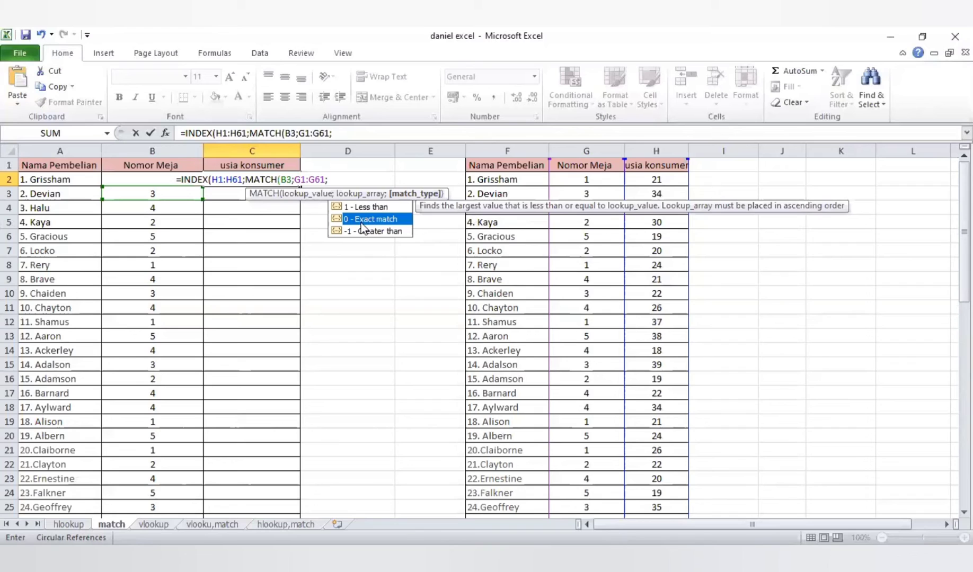
{"action": "key", "text": "Return"}
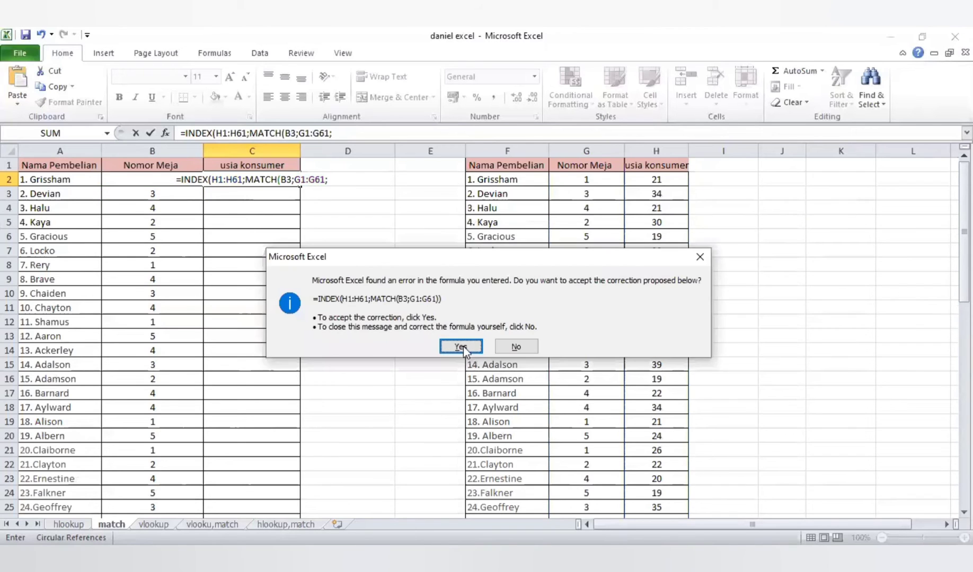
{"action": "left_click", "coordinate": [465, 348]}
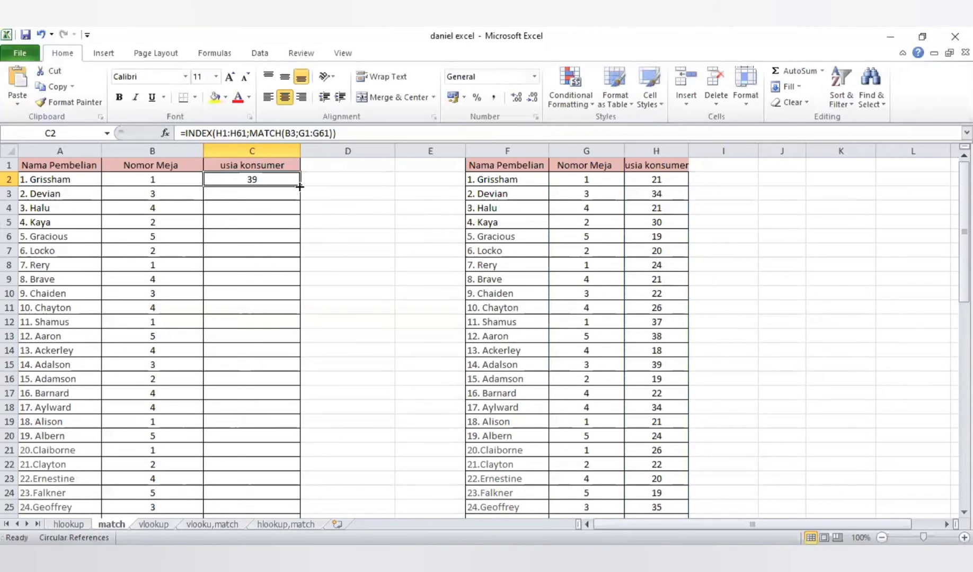
Step: Fill the INDEX and MATCH formula from C2 down the usia konsumer column to row 61 and check the filled rows
{"action": "left_click_drag", "start_coordinate": [301, 186], "coordinate": [299, 479]}
{"action": "scroll", "coordinate": [392, 299], "scroll_direction": "up", "scroll_amount": 8}
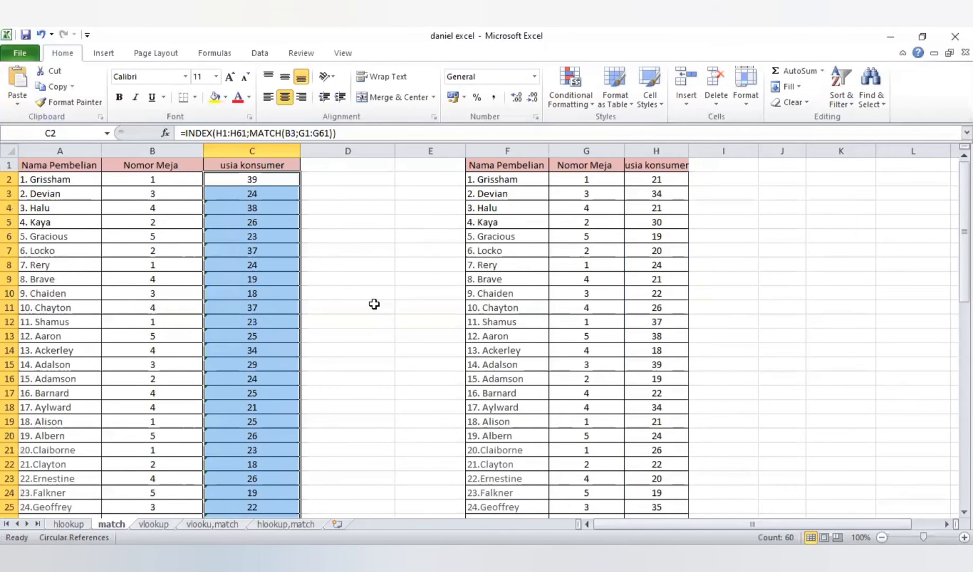
{"action": "key", "text": "ctrl+z"}
{"action": "left_click", "coordinate": [372, 234]}
{"action": "scroll", "coordinate": [372, 234], "scroll_direction": "down", "scroll_amount": 1}
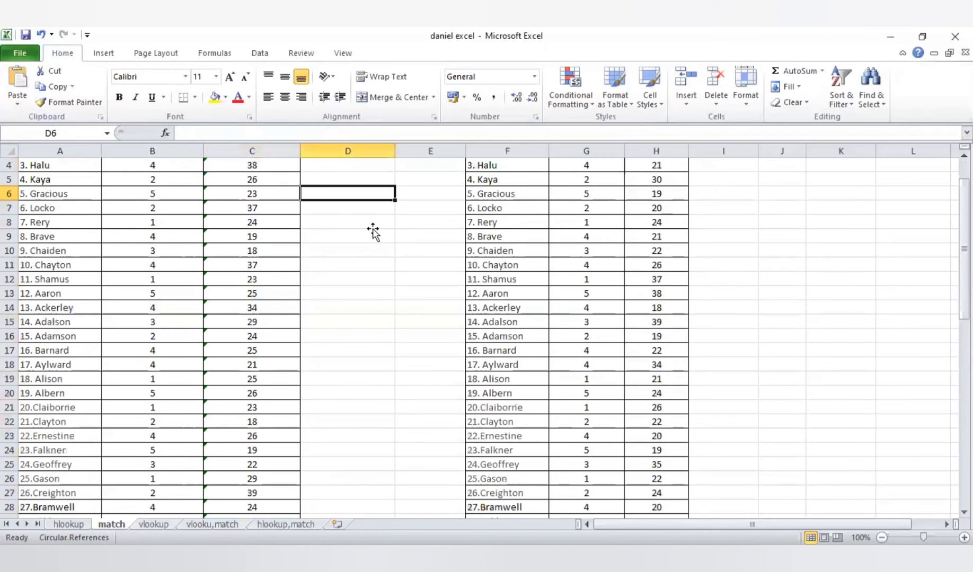
{"action": "scroll", "coordinate": [374, 232], "scroll_direction": "up", "scroll_amount": 1}
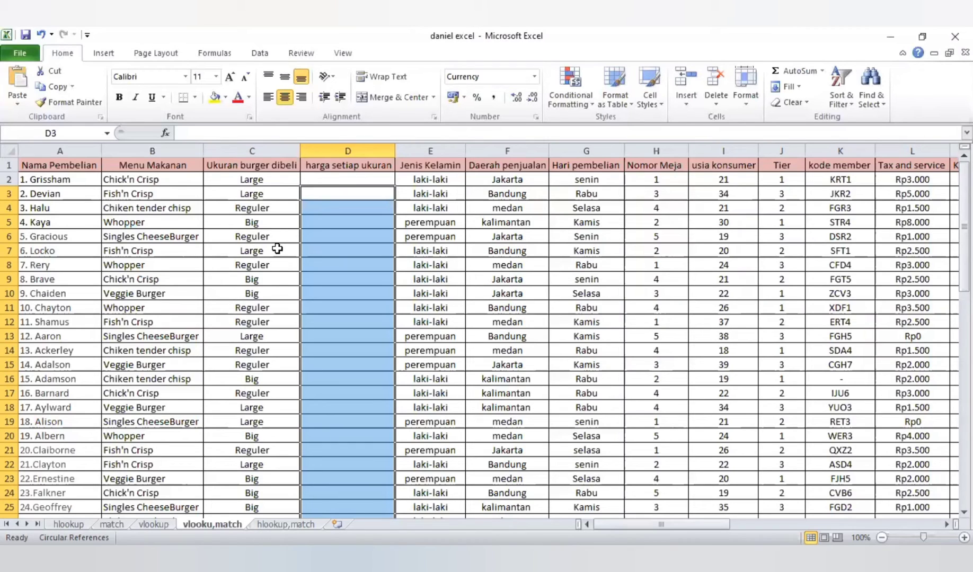
Step: On the vlooku,match sheet, start a VLOOKUP in D2 under harga setiap ukuran with lookup value C2 and absolute table array $S$3:$Y$5
{"action": "left_click", "coordinate": [314, 183]}
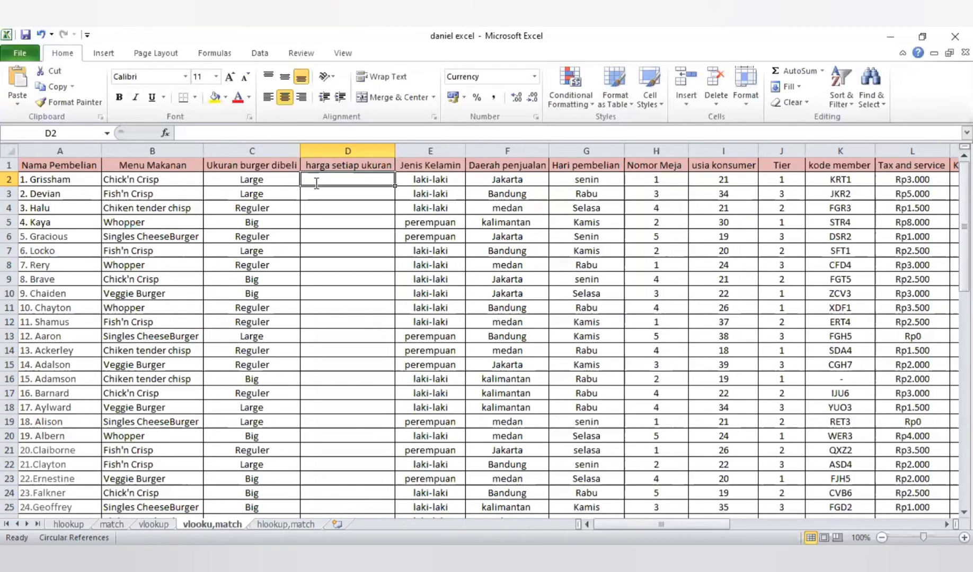
{"action": "type", "text": "="}
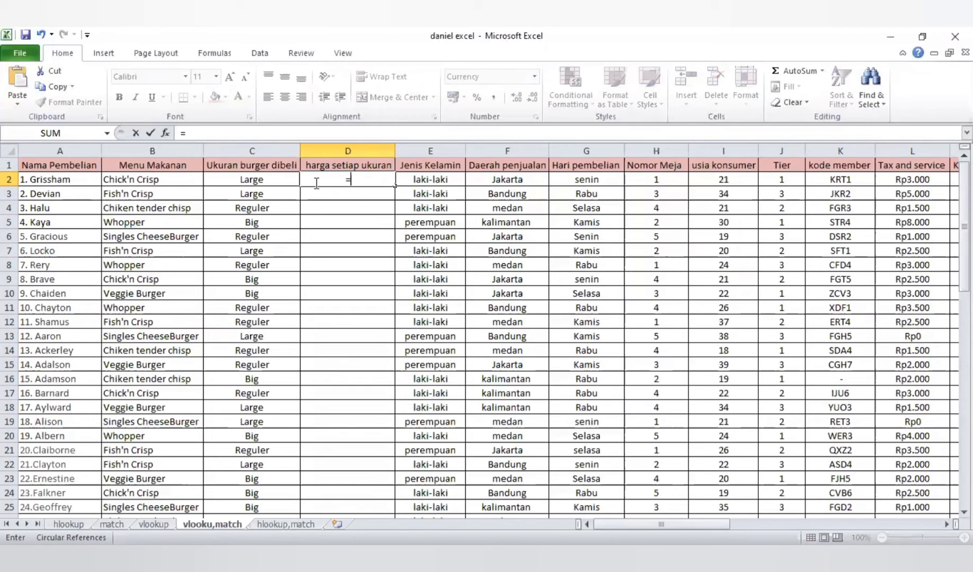
{"action": "type", "text": "VLOOKUP("}
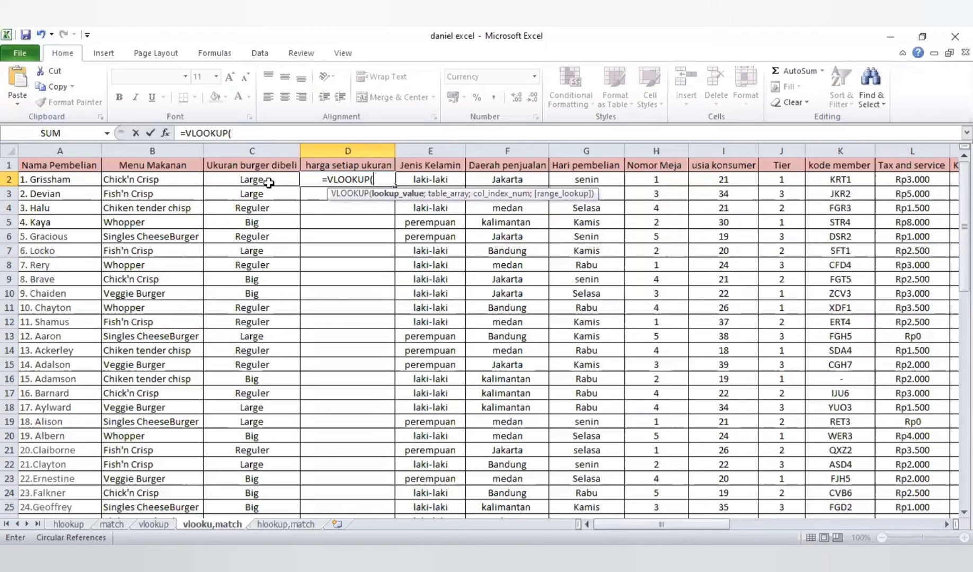
{"action": "left_click", "coordinate": [268, 181]}
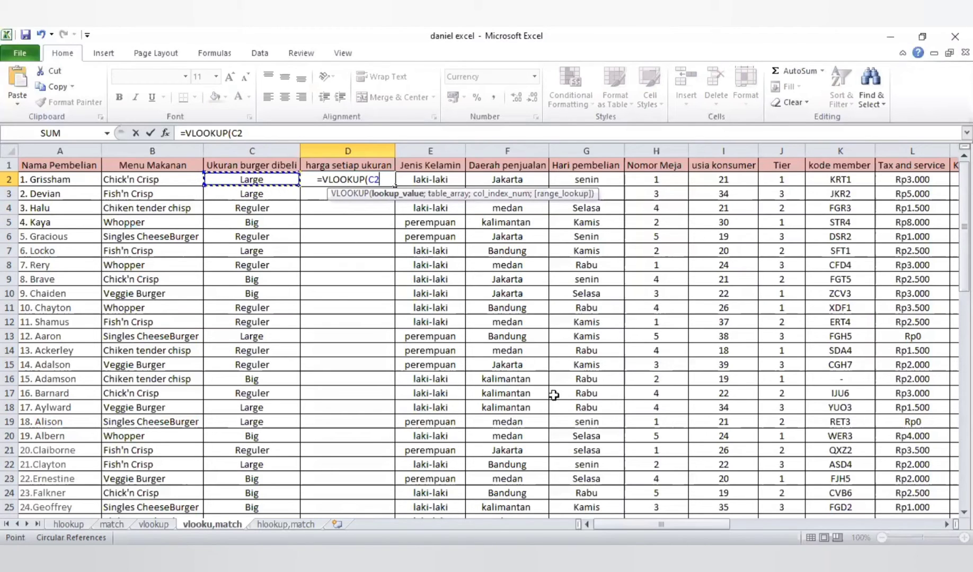
{"action": "type", "text": ";"}
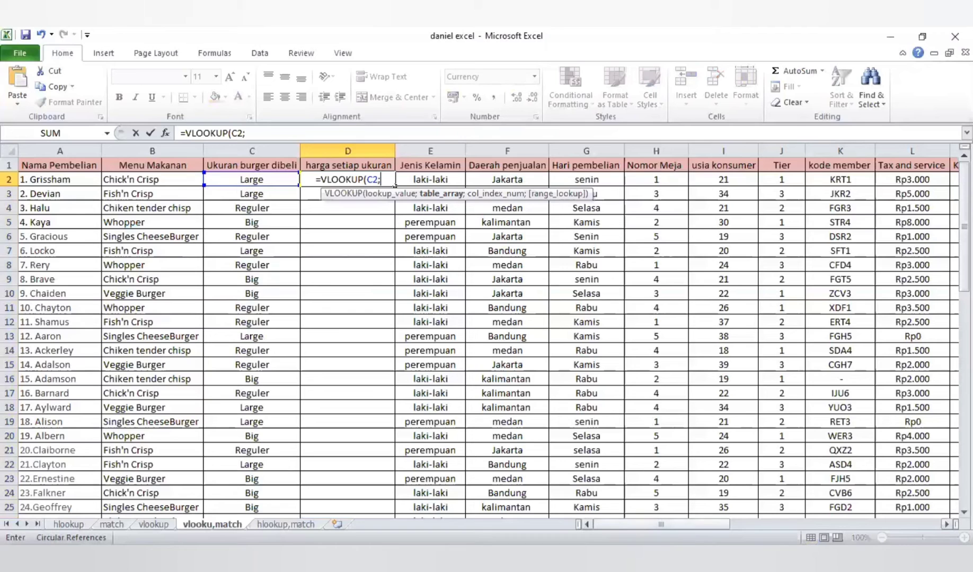
{"action": "left_click_drag", "start_coordinate": [661, 525], "coordinate": [798, 525]}
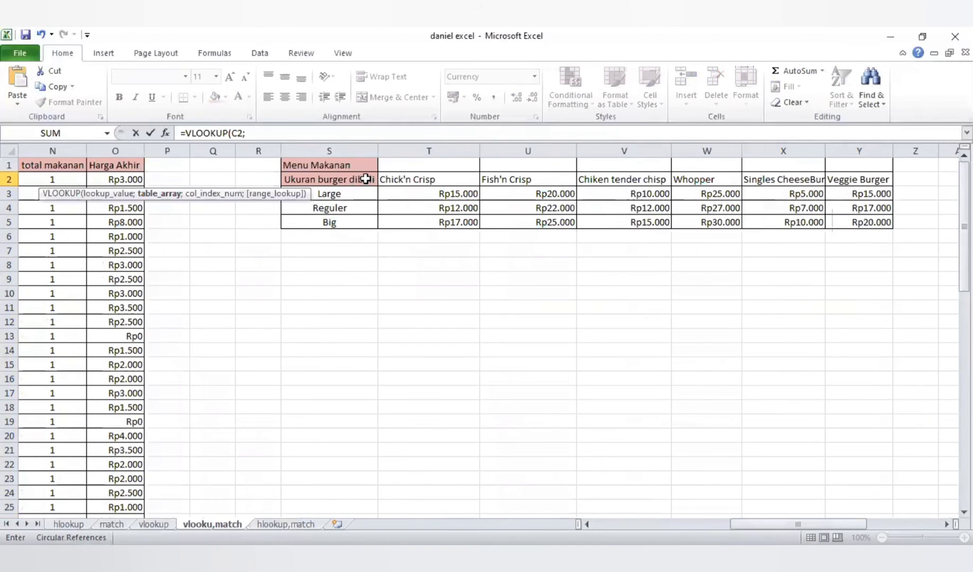
{"action": "left_click", "coordinate": [349, 194]}
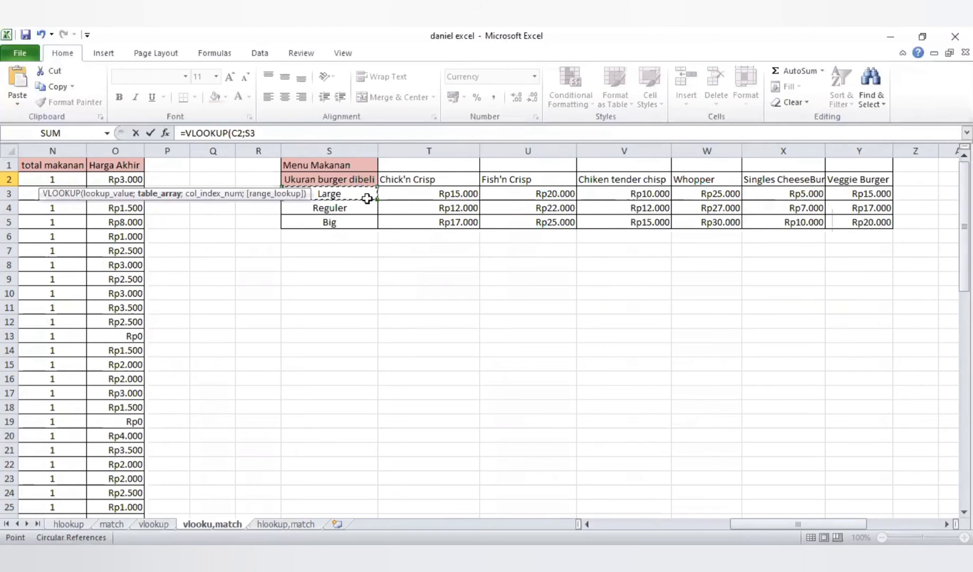
{"action": "left_click_drag", "start_coordinate": [368, 199], "coordinate": [859, 222]}
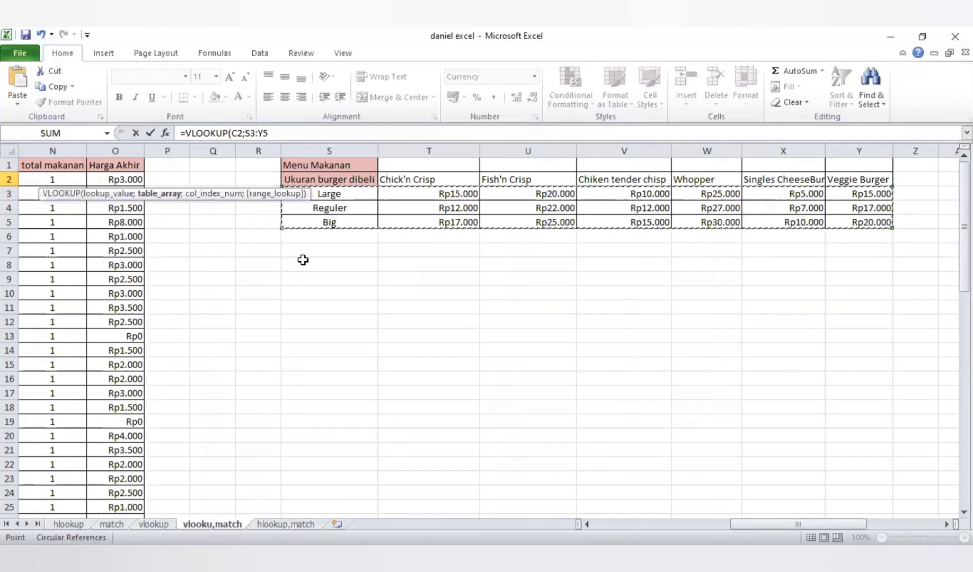
{"action": "key", "text": "F4"}
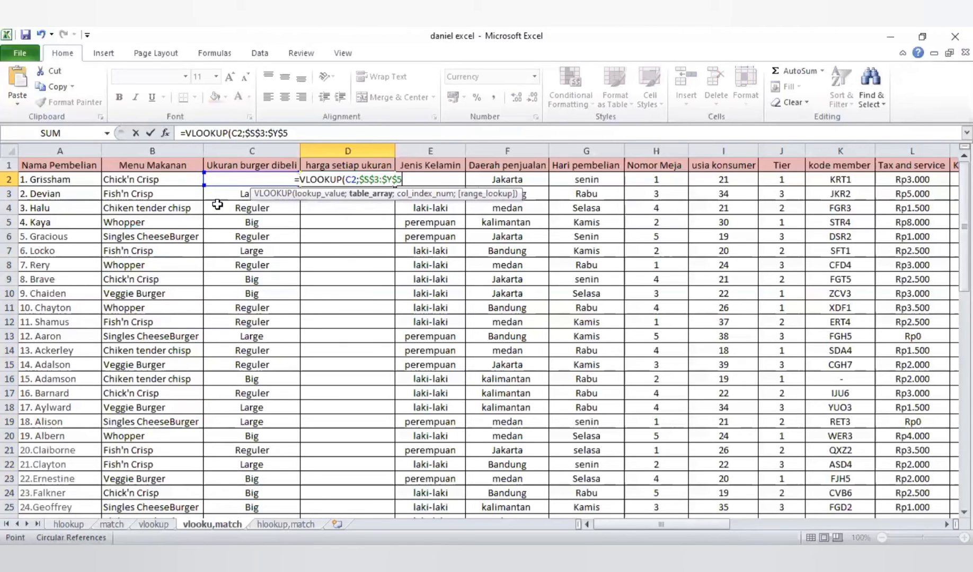
Step: Nest MATCH as the D2 formula's column index, with lookup value B2 and absolute lookup array $S$2:$Y$2
{"action": "type", "text": ";"}
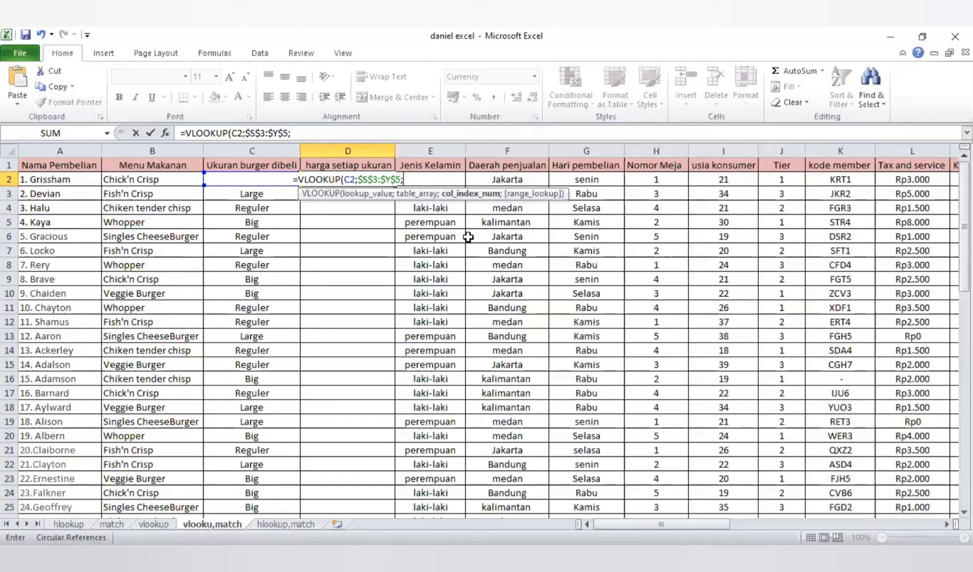
{"action": "type", "text": "m"}
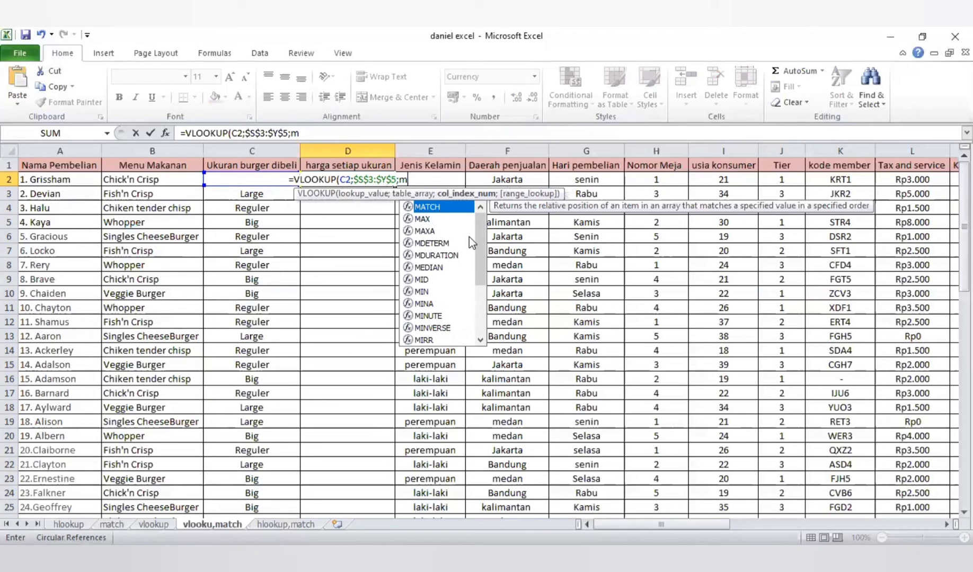
{"action": "key", "text": "Tab"}
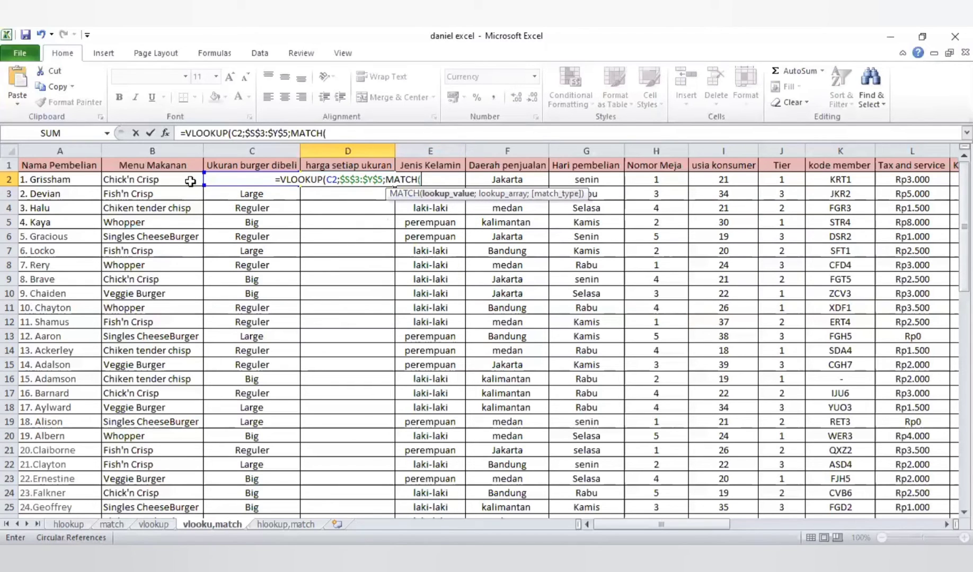
{"action": "left_click", "coordinate": [172, 178]}
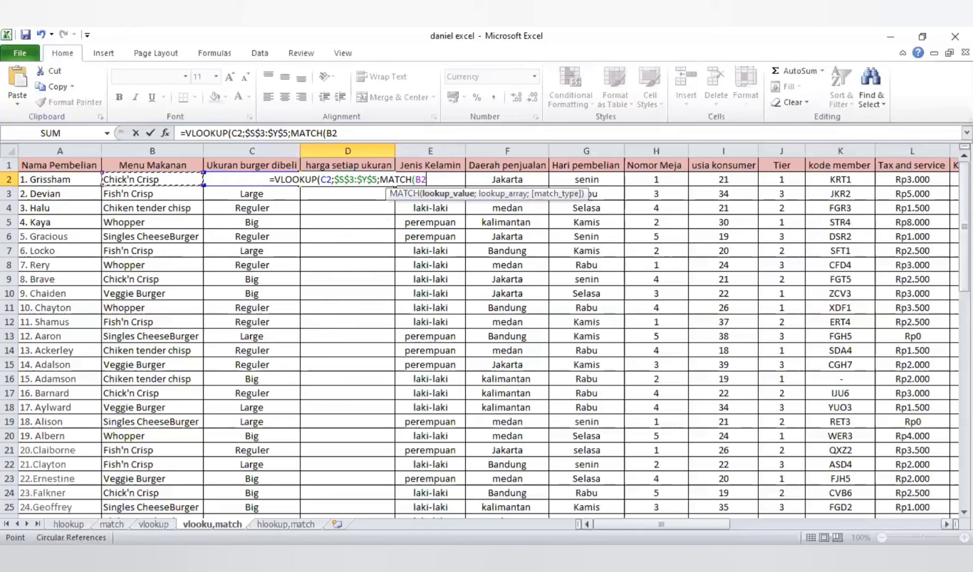
{"action": "left_click_drag", "start_coordinate": [630, 524], "coordinate": [768, 524]}
{"action": "type", "text": ";"}
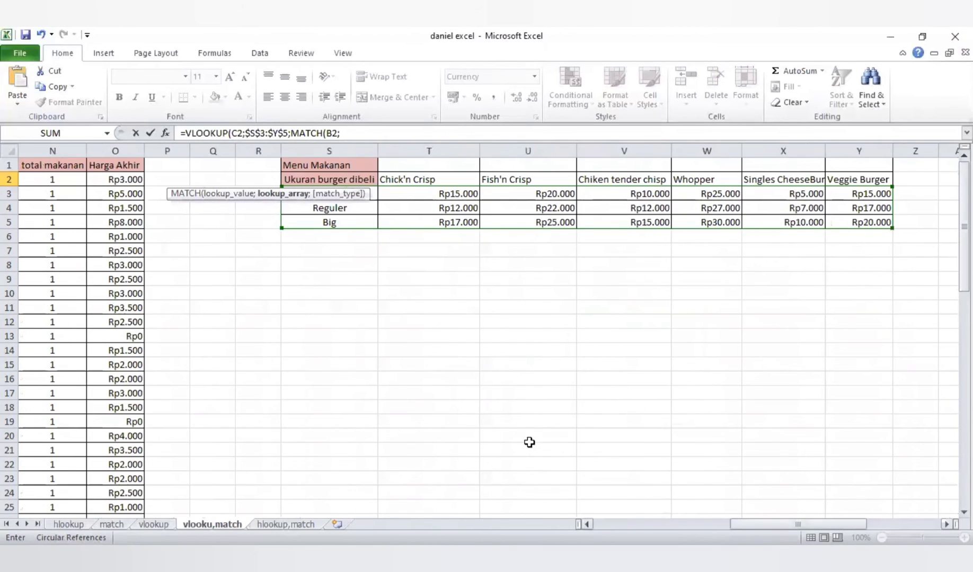
{"action": "left_click", "coordinate": [304, 181]}
{"action": "left_click_drag", "start_coordinate": [357, 183], "coordinate": [840, 175]}
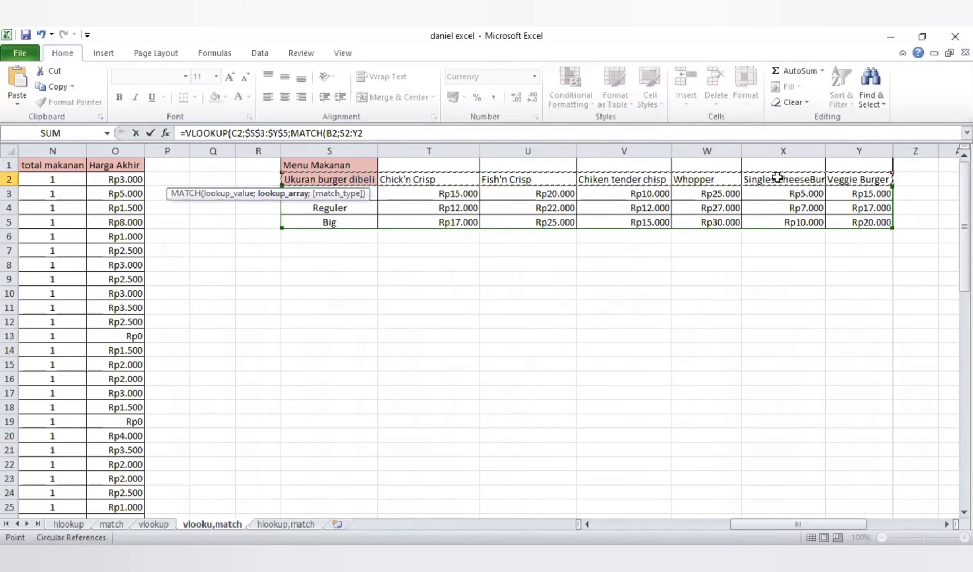
{"action": "key", "text": "F4"}
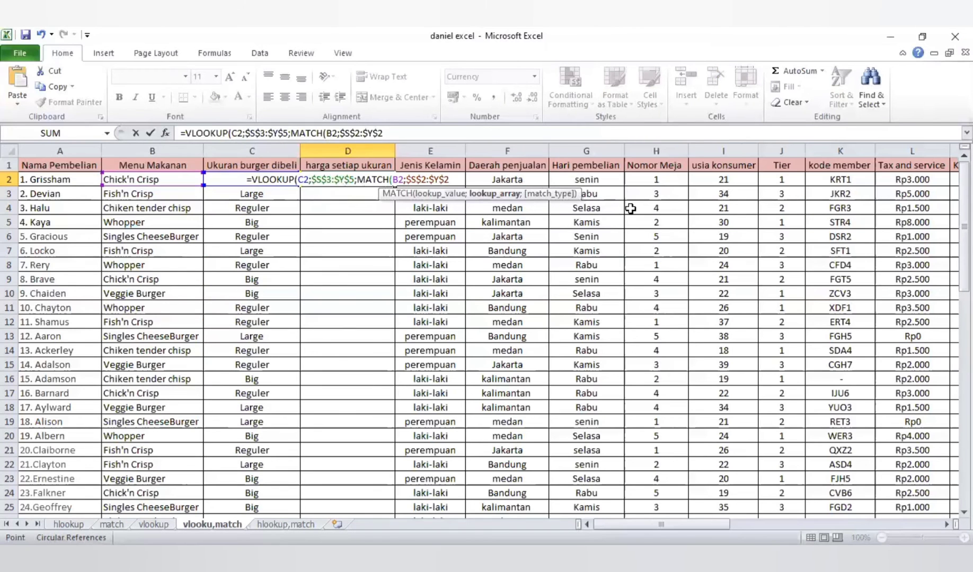
{"action": "type", "text": ";"}
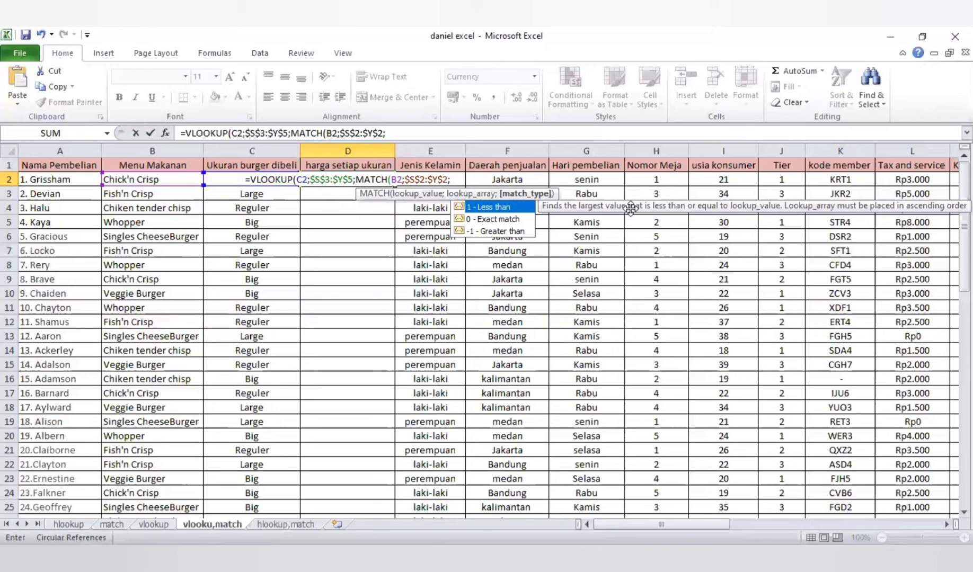
Step: Try to complete the D2 formula with MATCH's match type left blank and a trailing 0, accepting the proposed correction
{"action": "type", "text": ")"}
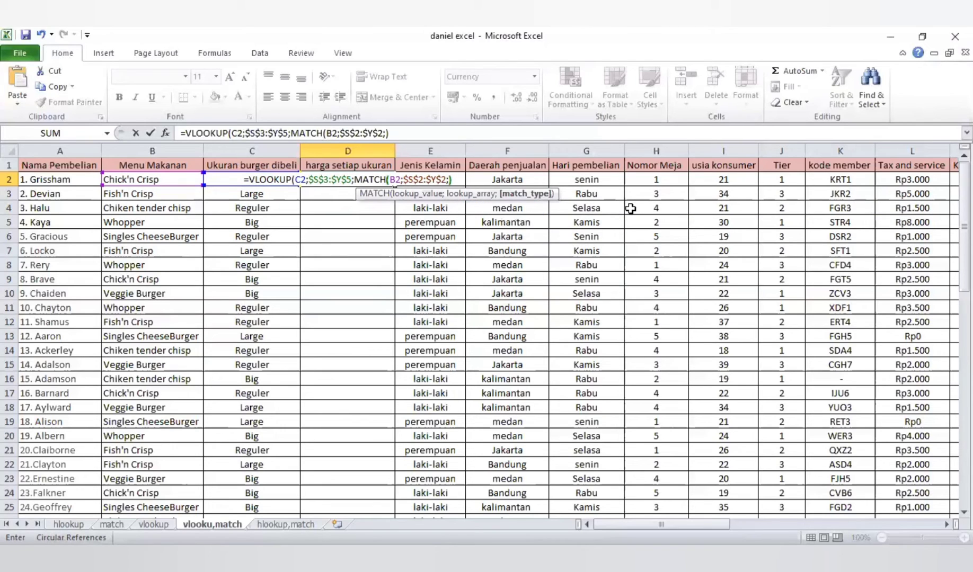
{"action": "type", "text": ";"}
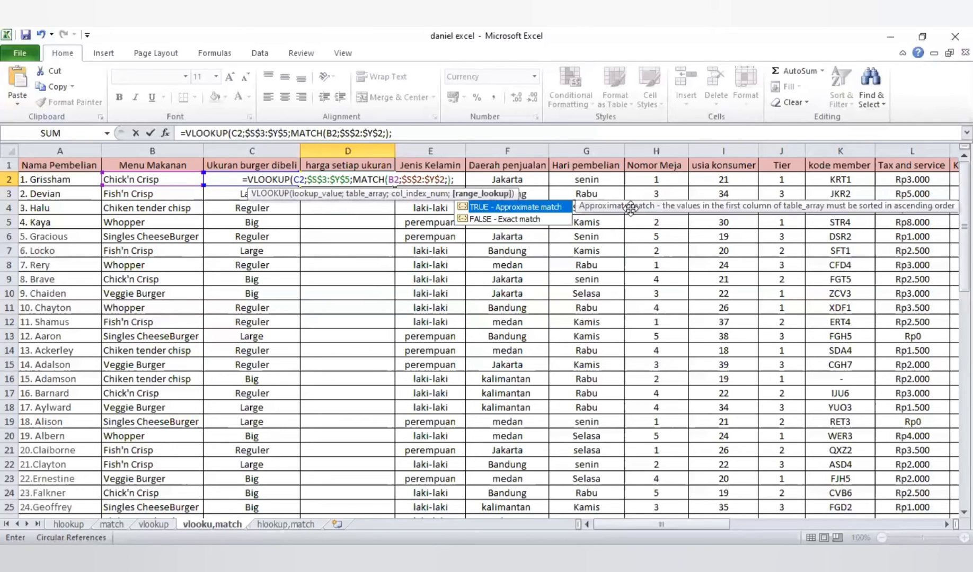
{"action": "key", "text": "BackSpace"}
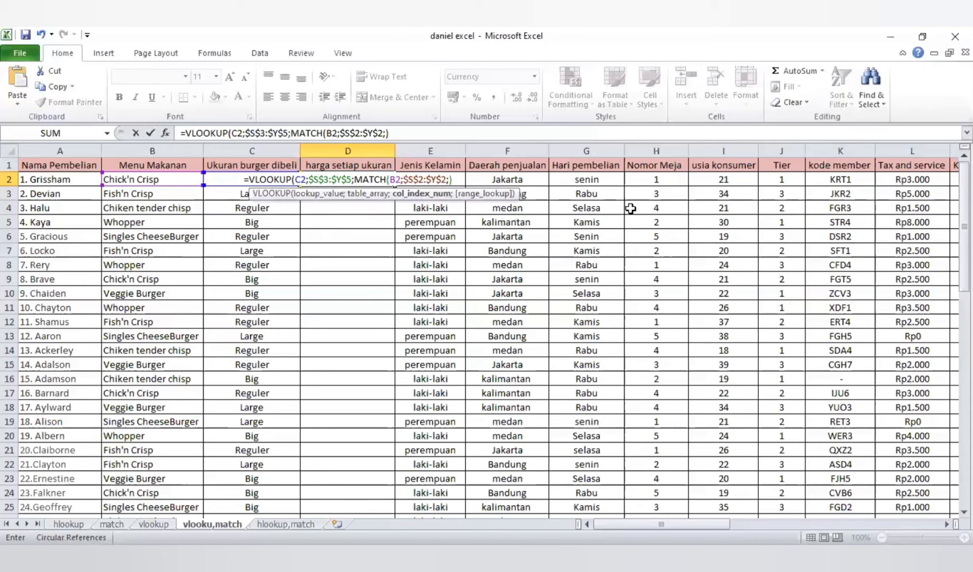
{"action": "type", "text": ";"}
{"action": "key", "text": "BackSpace"}
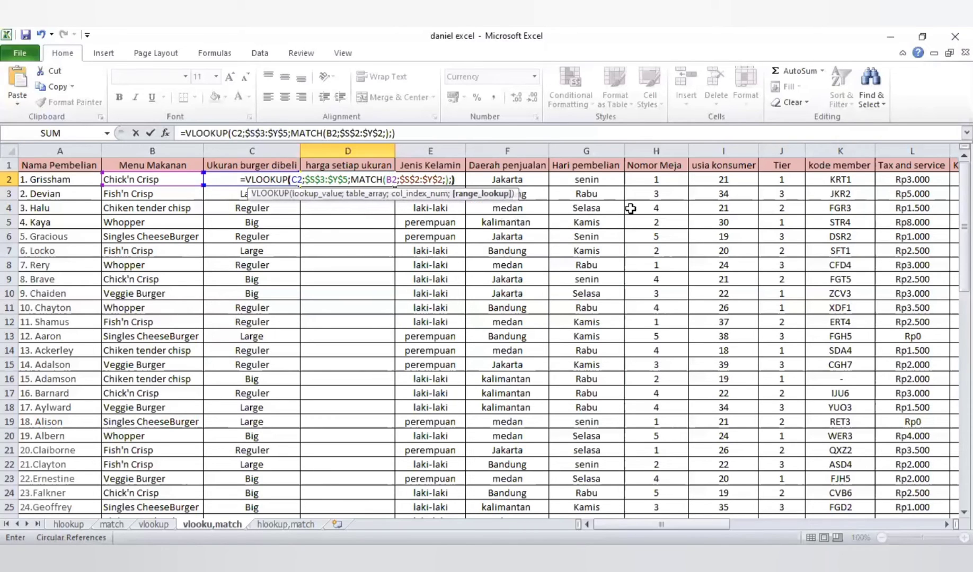
{"action": "type", "text": ";"}
{"action": "key", "text": "BackSpace"}
{"action": "type", "text": ";"}
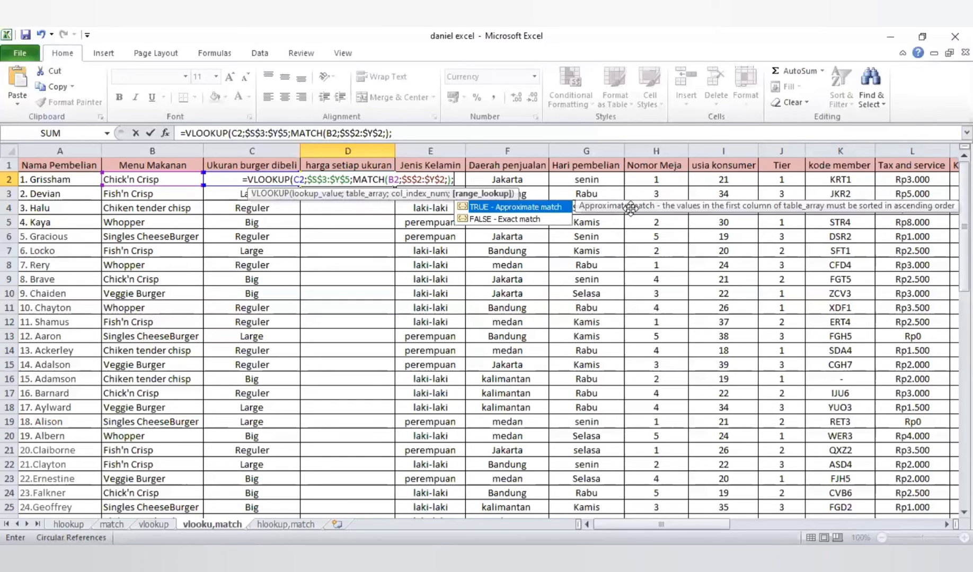
{"action": "key", "text": "Escape"}
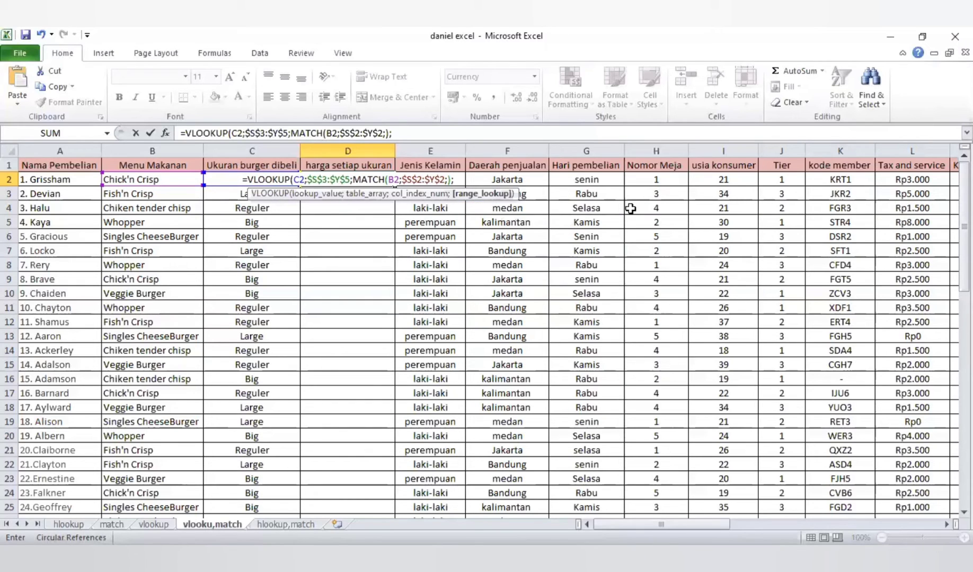
{"action": "key", "text": "BackSpace"}
{"action": "type", "text": "0"}
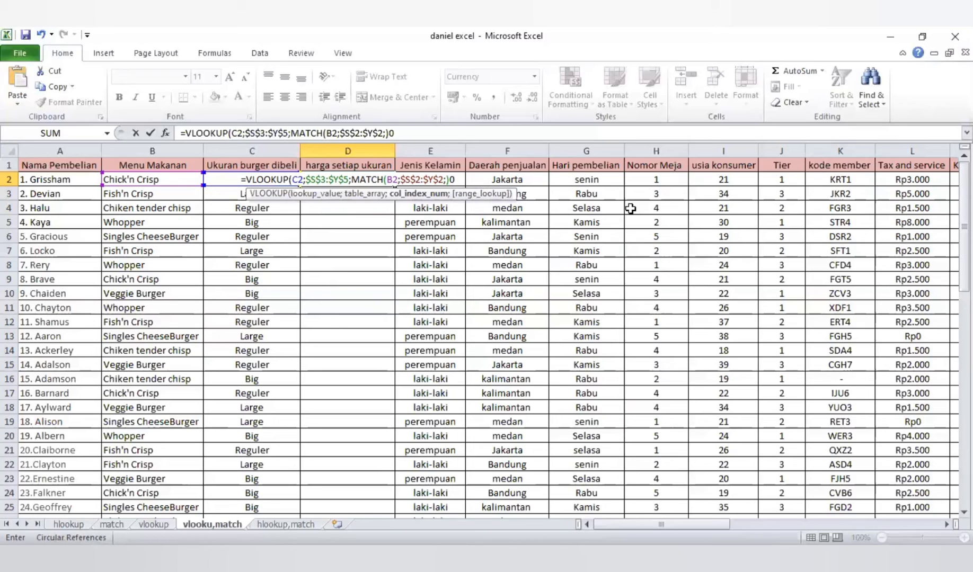
{"action": "type", "text": ")"}
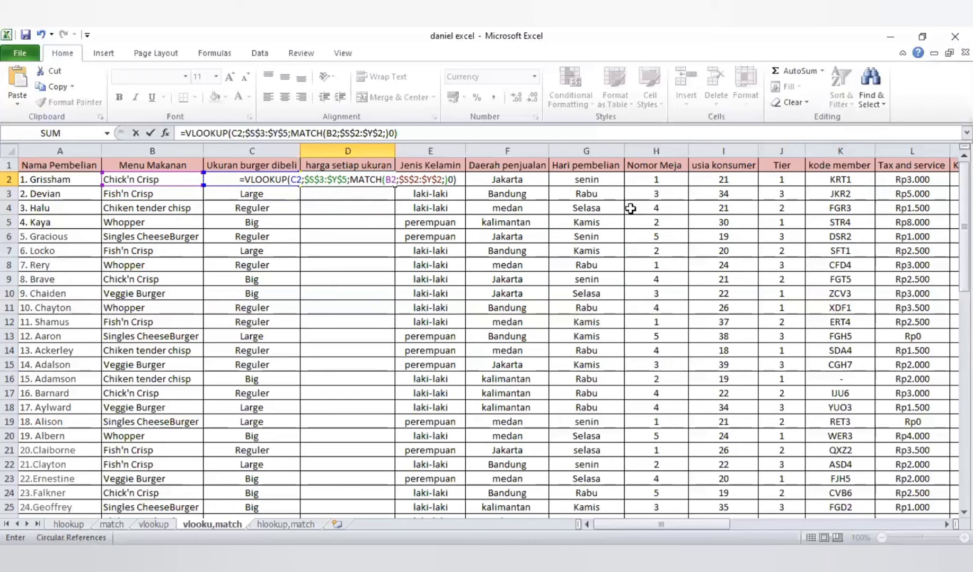
{"action": "key", "text": "BackSpace"}
{"action": "type", "text": ";"}
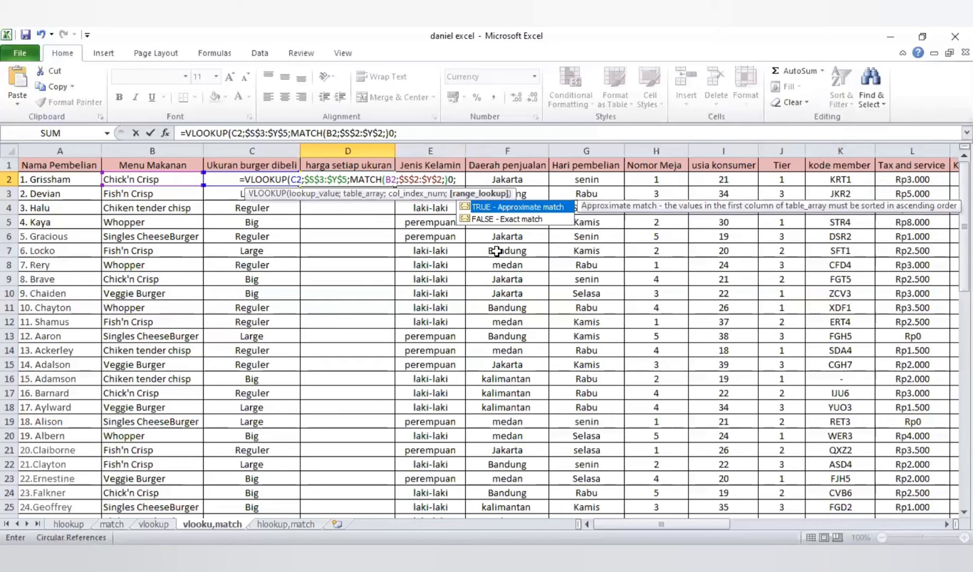
{"action": "left_click", "coordinate": [499, 219]}
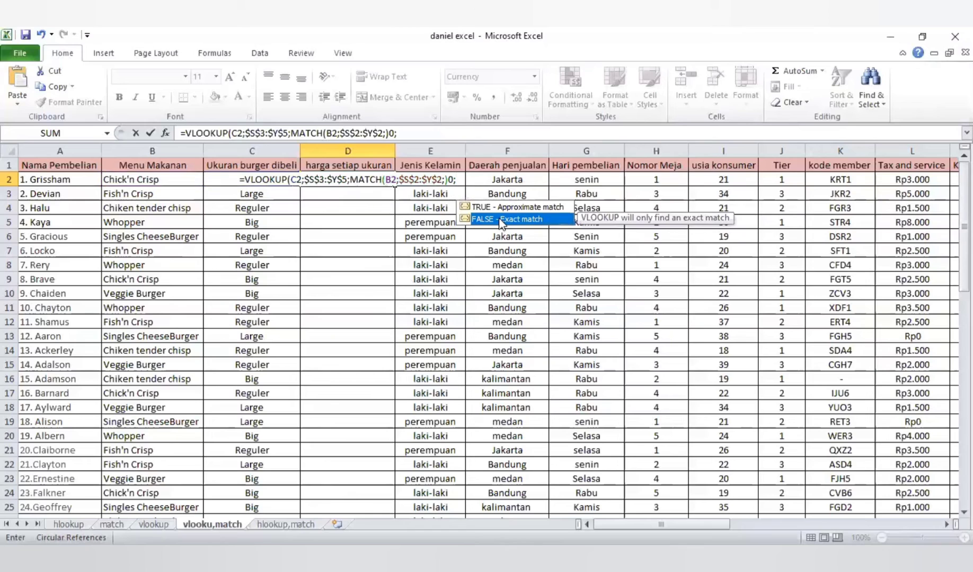
{"action": "key", "text": "Return"}
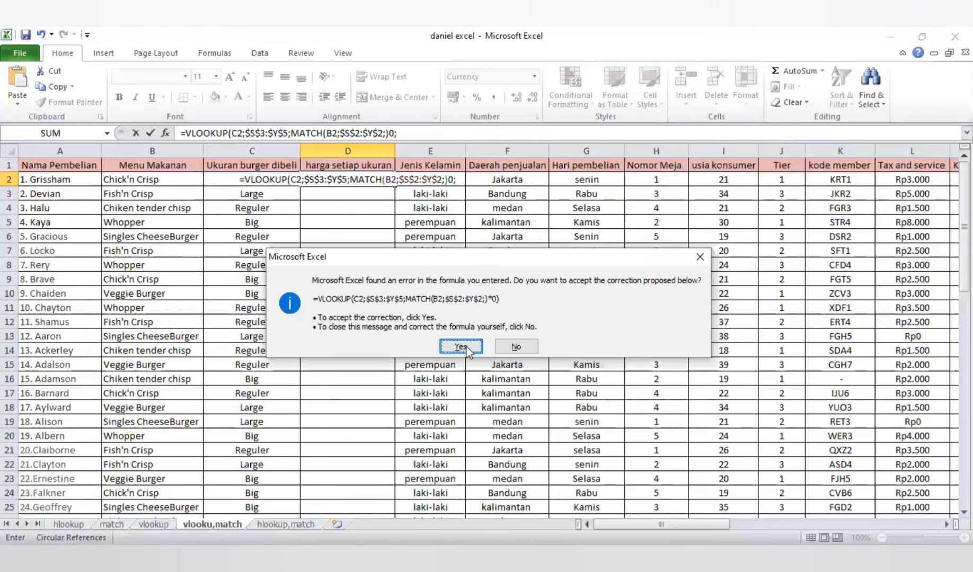
{"action": "left_click", "coordinate": [466, 348]}
Step: Remove the *0 ending from the D2 formula and set MATCH's match type to 0, accepting the proposed correction
{"action": "left_click", "coordinate": [345, 181]}
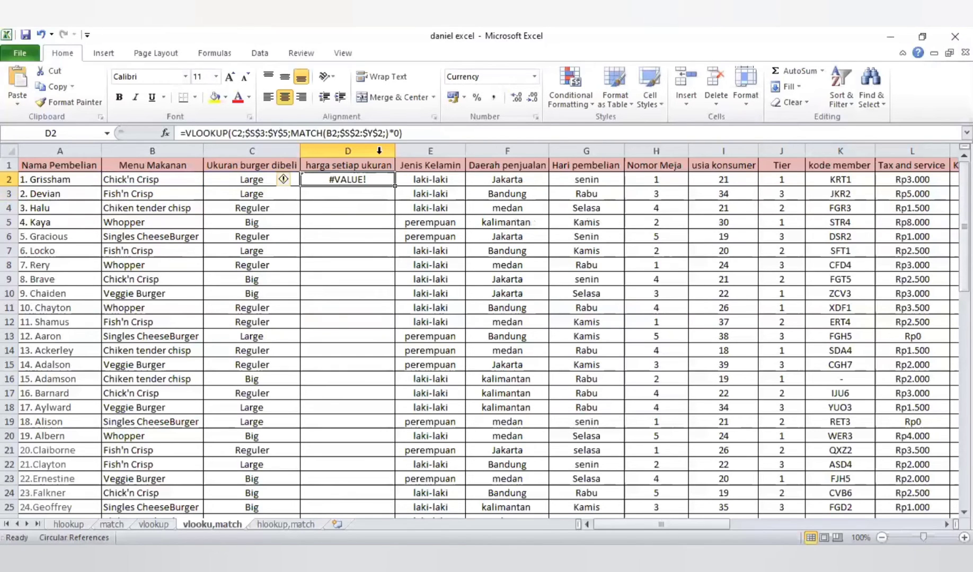
{"action": "left_click", "coordinate": [407, 134]}
{"action": "key", "text": "BackSpace"}
{"action": "key", "text": "BackSpace"}
{"action": "key", "text": "BackSpace"}
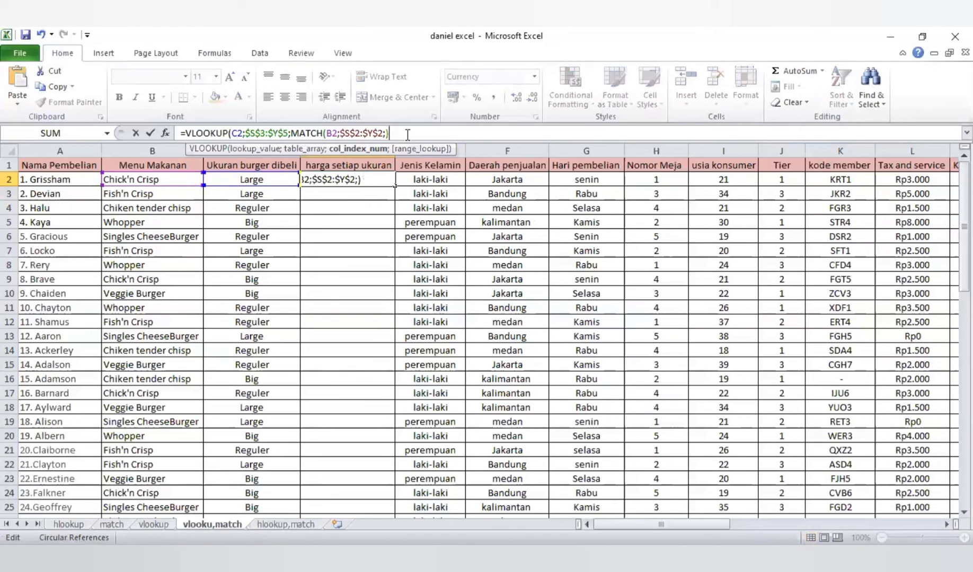
{"action": "type", "text": "0"}
{"action": "key", "text": "BackSpace"}
{"action": "key", "text": "BackSpace"}
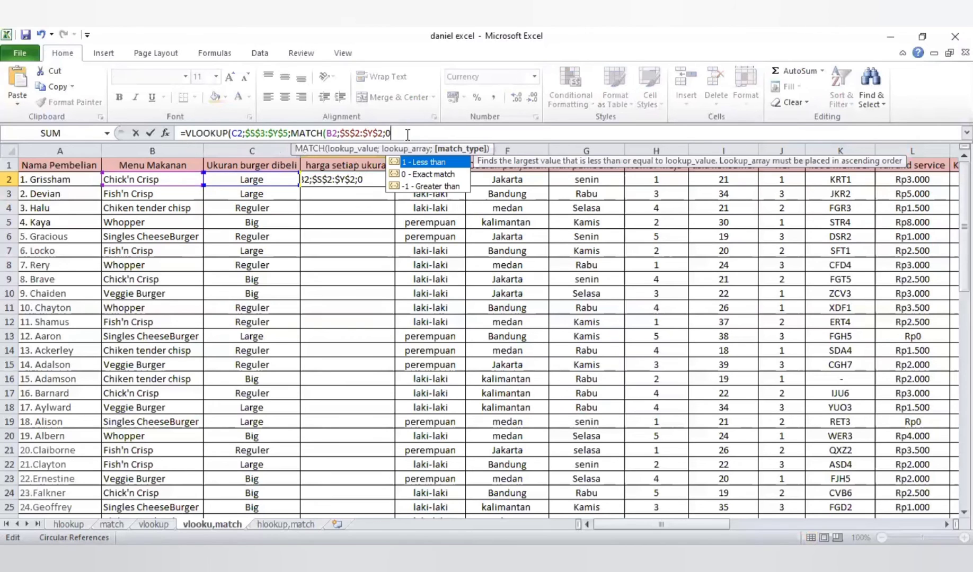
{"action": "type", "text": "0"}
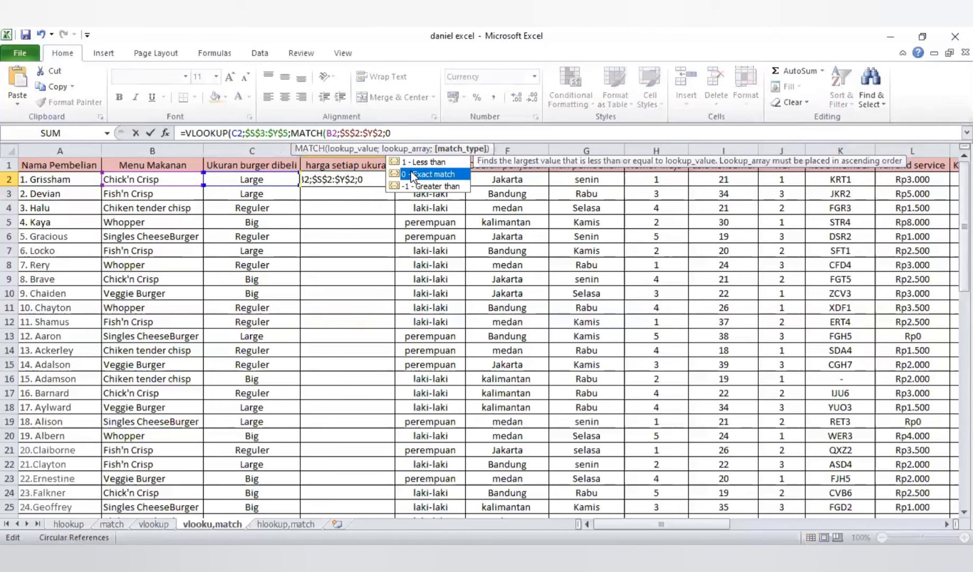
{"action": "left_click", "coordinate": [418, 136]}
{"action": "type", "text": ")"}
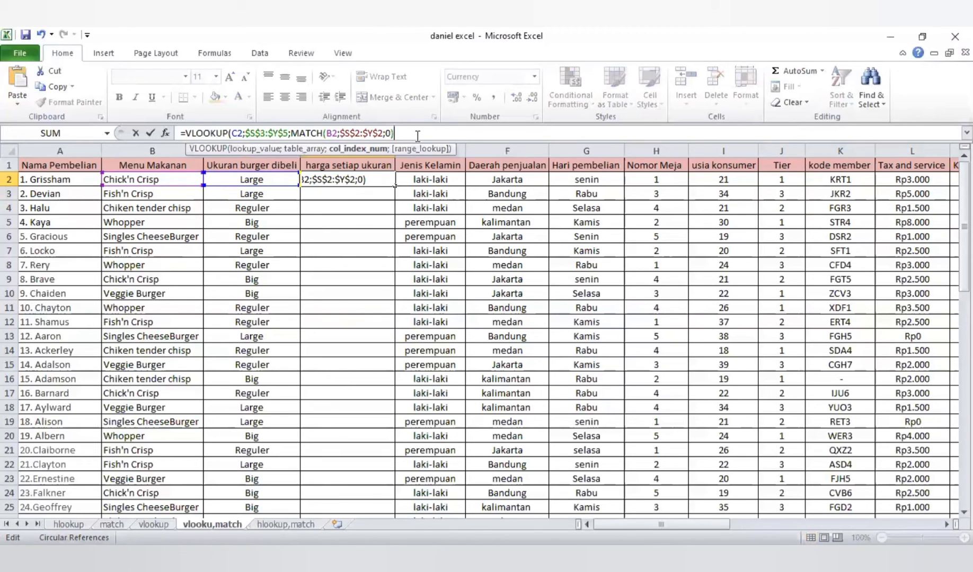
{"action": "type", "text": ";"}
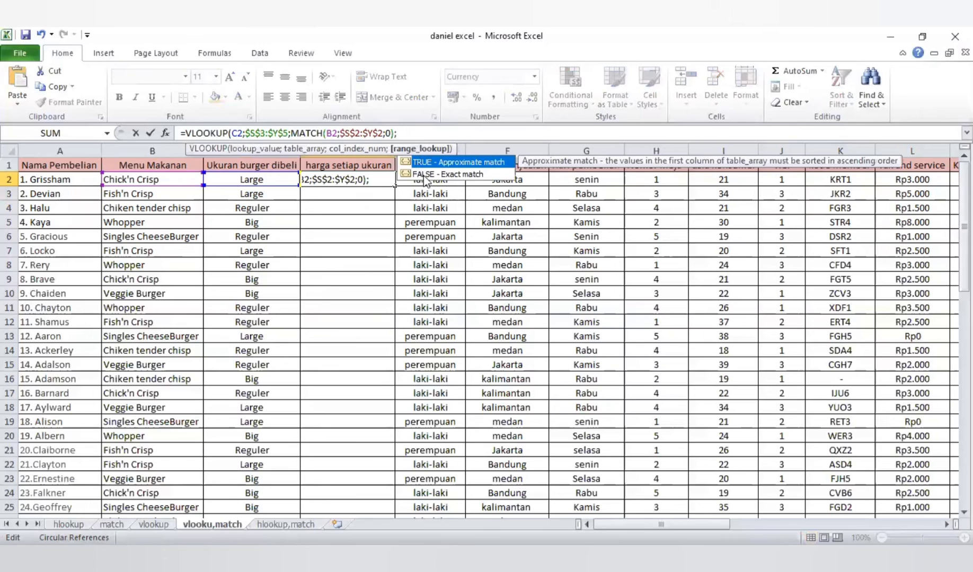
{"action": "key", "text": "Return"}
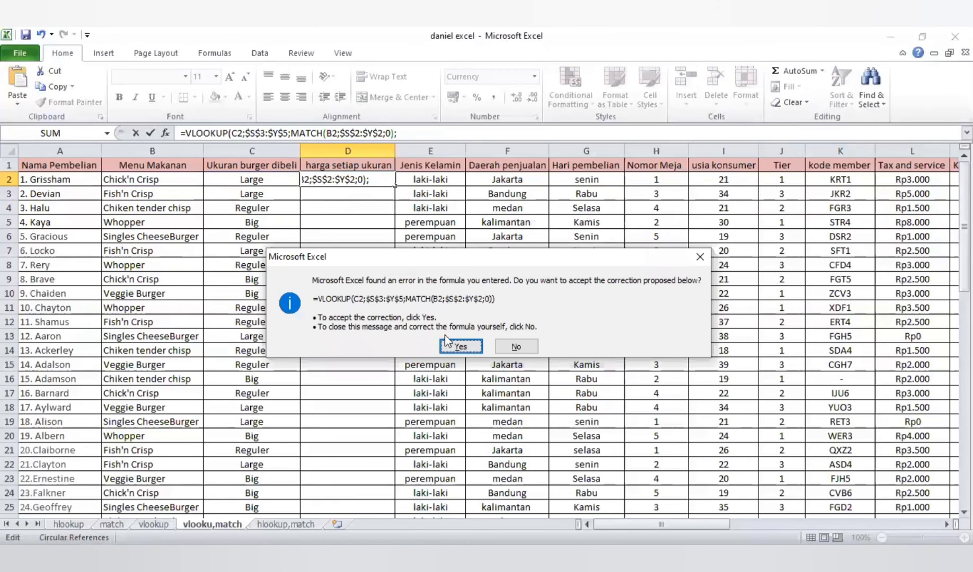
{"action": "left_click", "coordinate": [461, 347]}
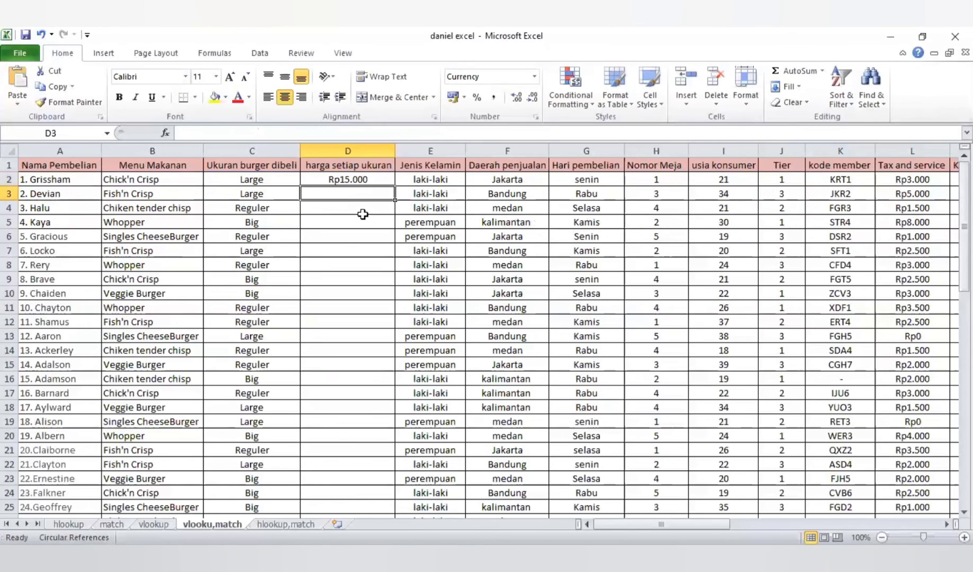
Step: Fill the VLOOKUP and MATCH formula from D2 down the harga setiap ukuran column to row 61
{"action": "left_click", "coordinate": [358, 181]}
{"action": "left_click_drag", "start_coordinate": [393, 185], "coordinate": [377, 493]}
{"action": "scroll", "coordinate": [376, 494], "scroll_direction": "up", "scroll_amount": 11}
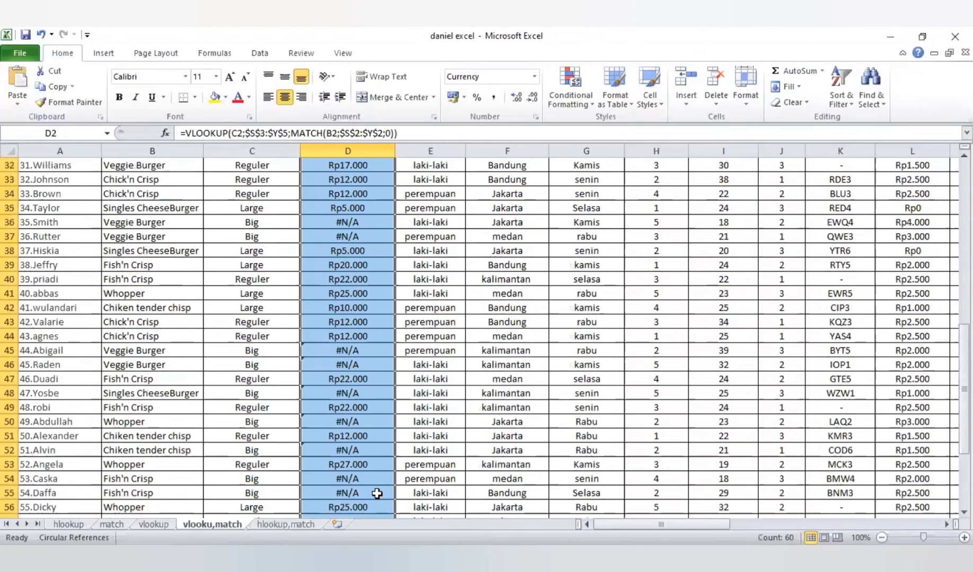
Step: Check the filled harga setiap ukuran rows against the size and menu price table in columns S to Y
{"action": "scroll", "coordinate": [286, 206], "scroll_direction": "up", "scroll_amount": 2}
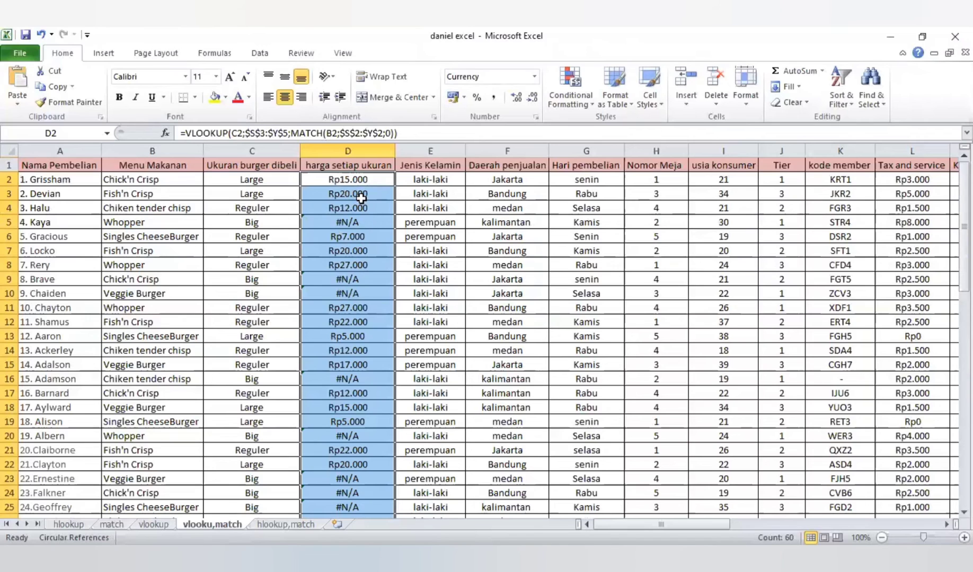
{"action": "scroll", "coordinate": [387, 262], "scroll_direction": "down", "scroll_amount": 6}
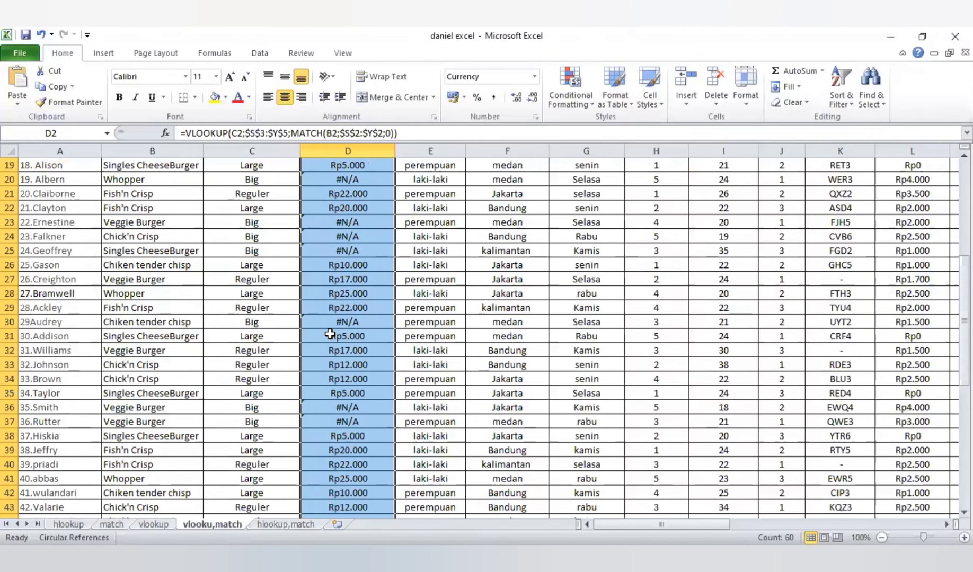
{"action": "scroll", "coordinate": [330, 334], "scroll_direction": "up", "scroll_amount": 4}
{"action": "scroll", "coordinate": [330, 337], "scroll_direction": "down", "scroll_amount": 4}
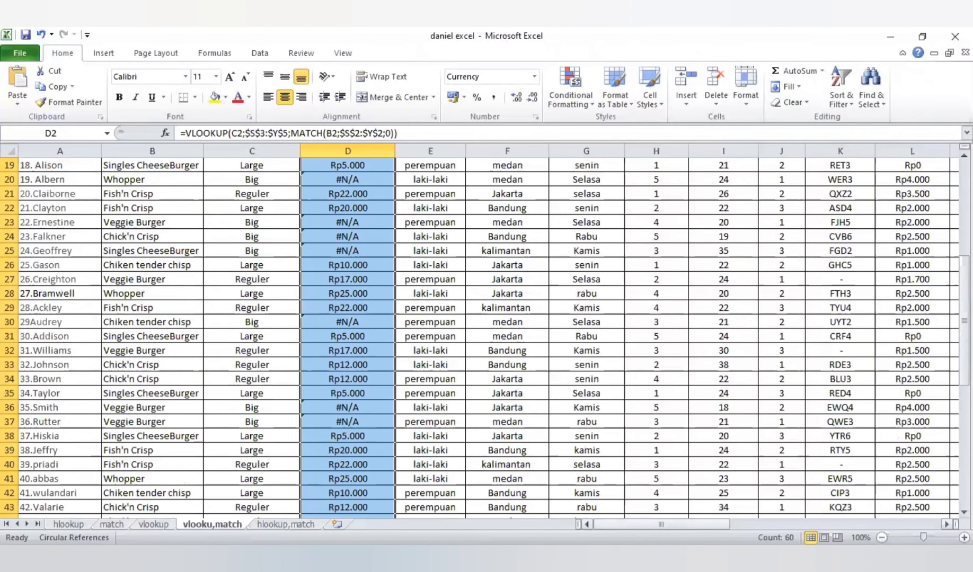
{"action": "left_click_drag", "start_coordinate": [662, 524], "coordinate": [766, 524]}
{"action": "scroll", "coordinate": [773, 490], "scroll_direction": "up", "scroll_amount": 6}
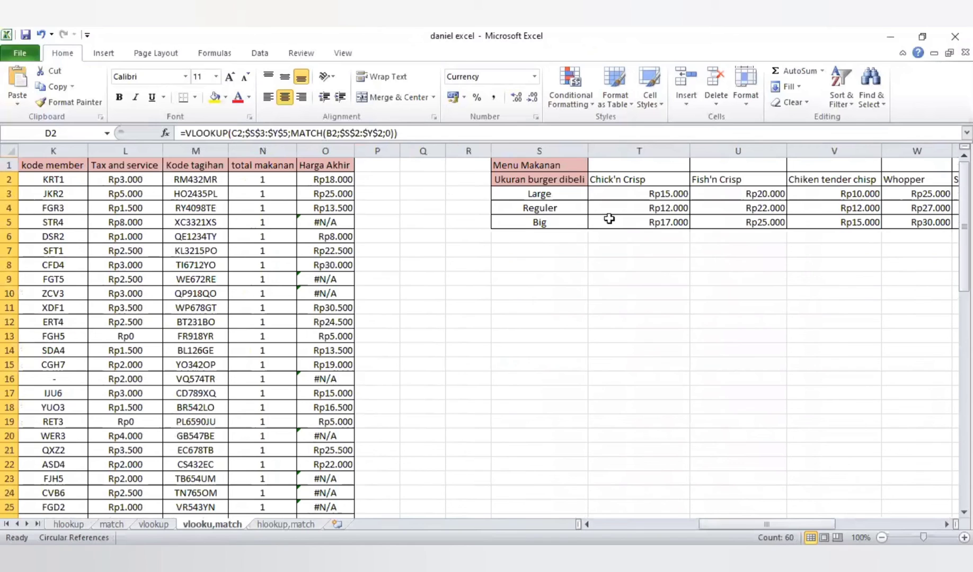
{"action": "left_click_drag", "start_coordinate": [739, 524], "coordinate": [526, 514]}
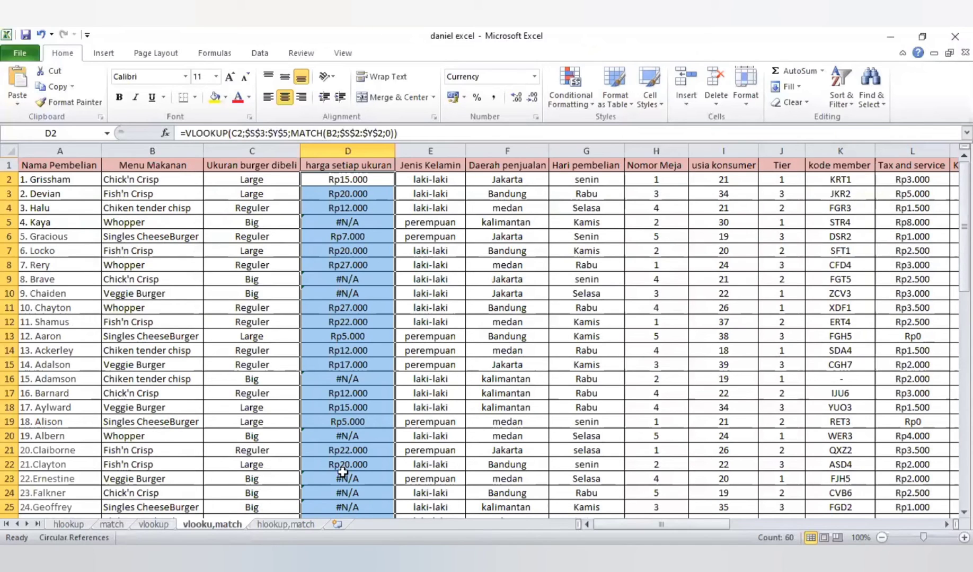
Step: On the hlookup,match sheet, start an HLOOKUP formula in D2 with lookup value B2 and the absolute table range $T$2:$Y$5
{"action": "left_click", "coordinate": [285, 524]}
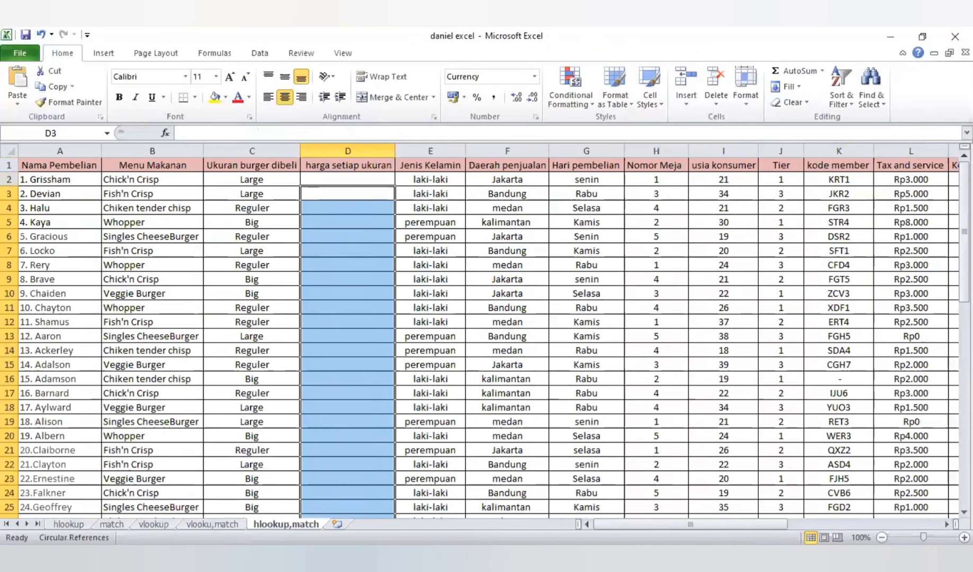
{"action": "left_click", "coordinate": [350, 178]}
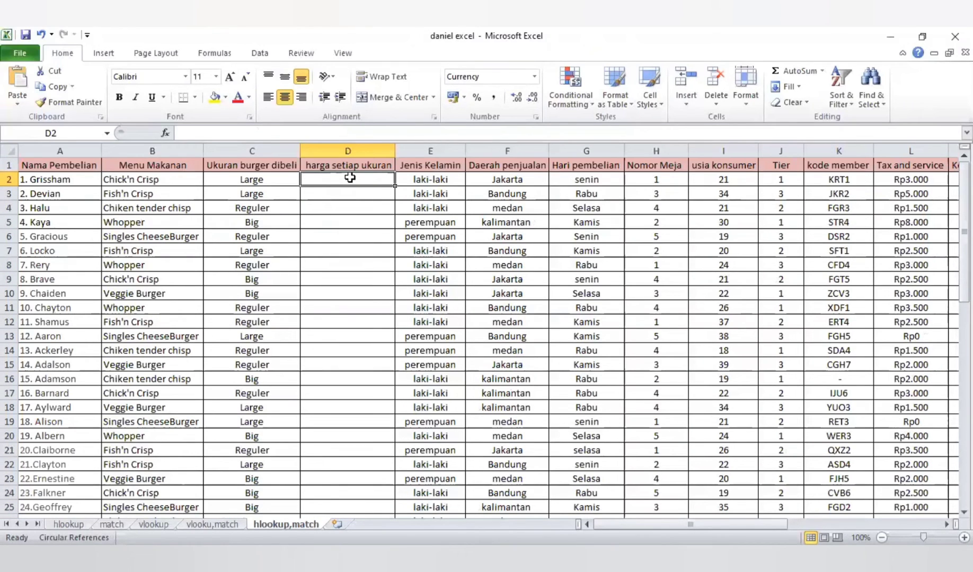
{"action": "type", "text": "="}
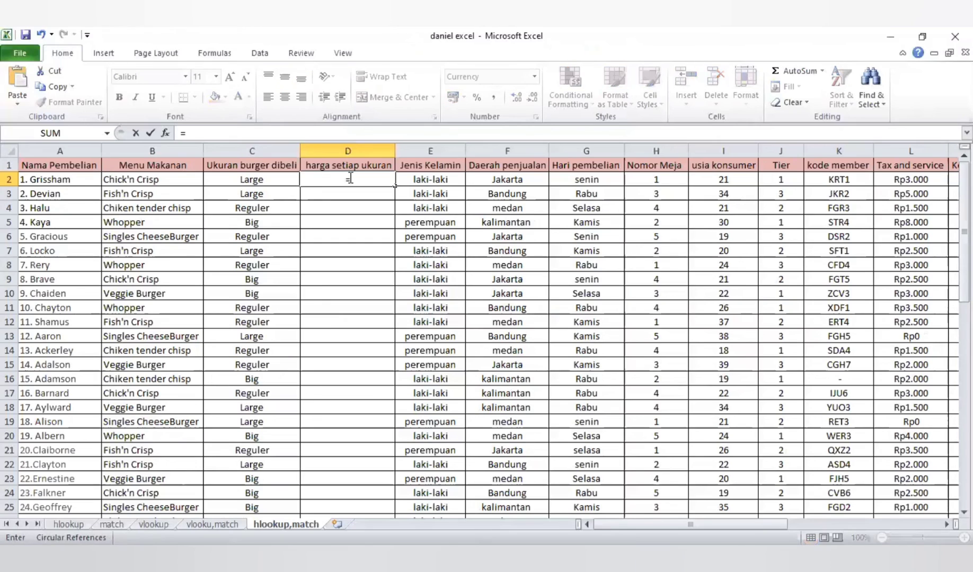
{"action": "type", "text": "HLOOKUP("}
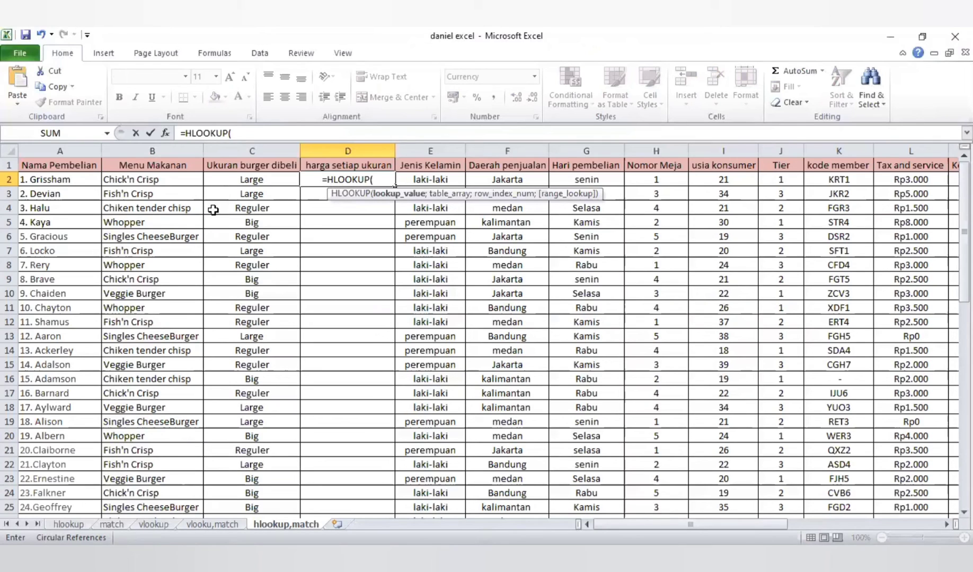
{"action": "left_click", "coordinate": [142, 181]}
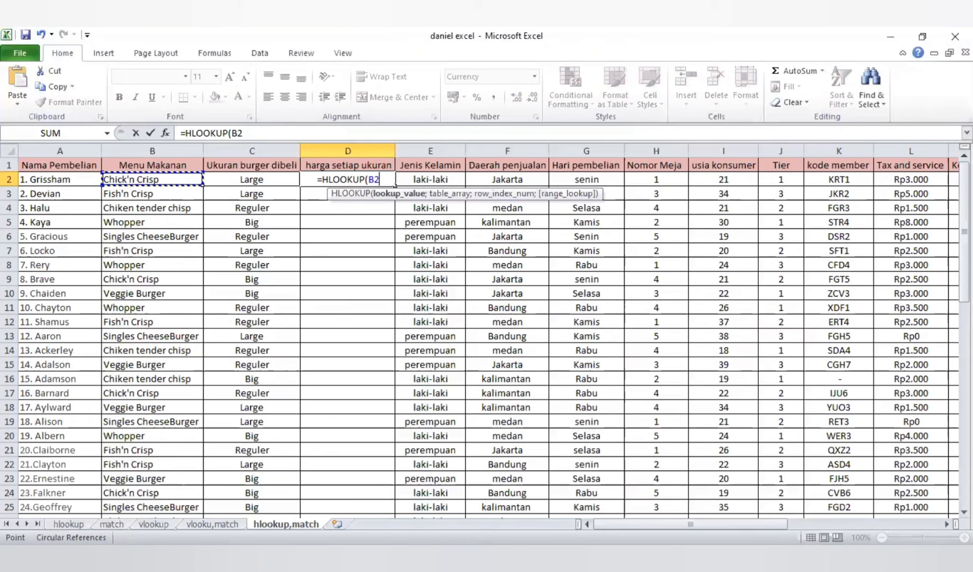
{"action": "type", "text": ";"}
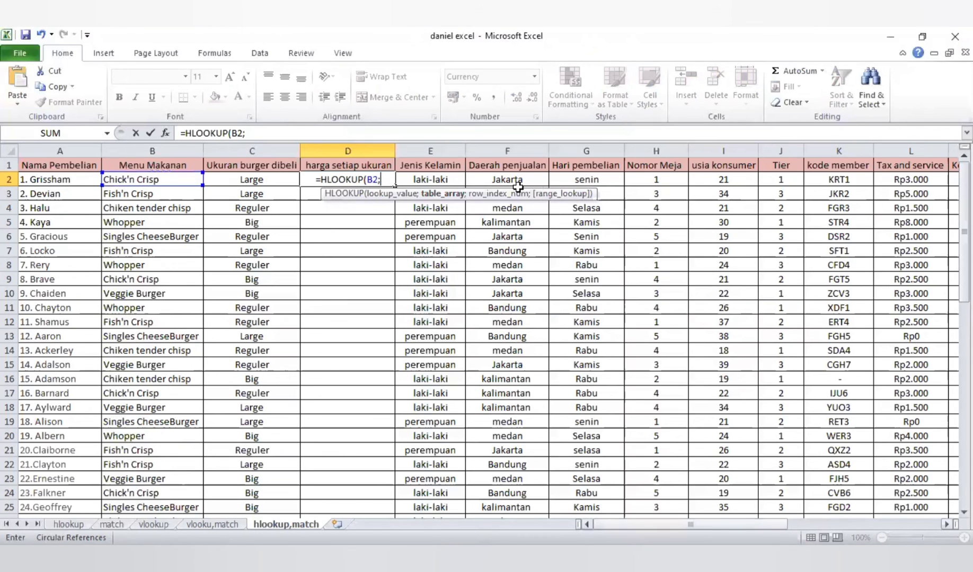
{"action": "scroll", "coordinate": [521, 186], "scroll_direction": "right", "scroll_amount": 4}
{"action": "left_click_drag", "start_coordinate": [524, 181], "coordinate": [529, 198]}
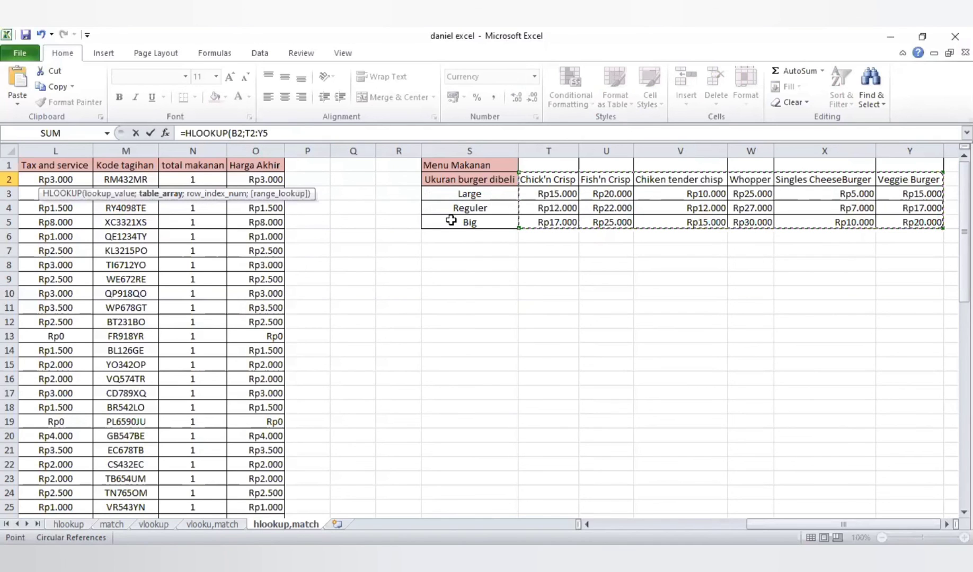
{"action": "key", "text": "F4"}
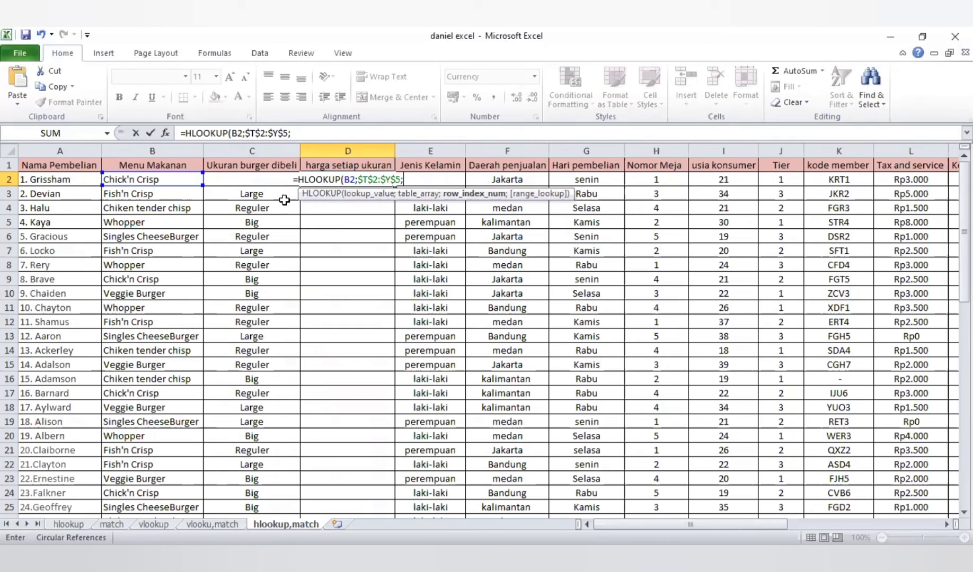
Step: Complete the D2 formula with MATCH as the row index, using lookup value C3, absolute range $S$2:$S$5 and exact match 0
{"action": "type", "text": "MATCH("}
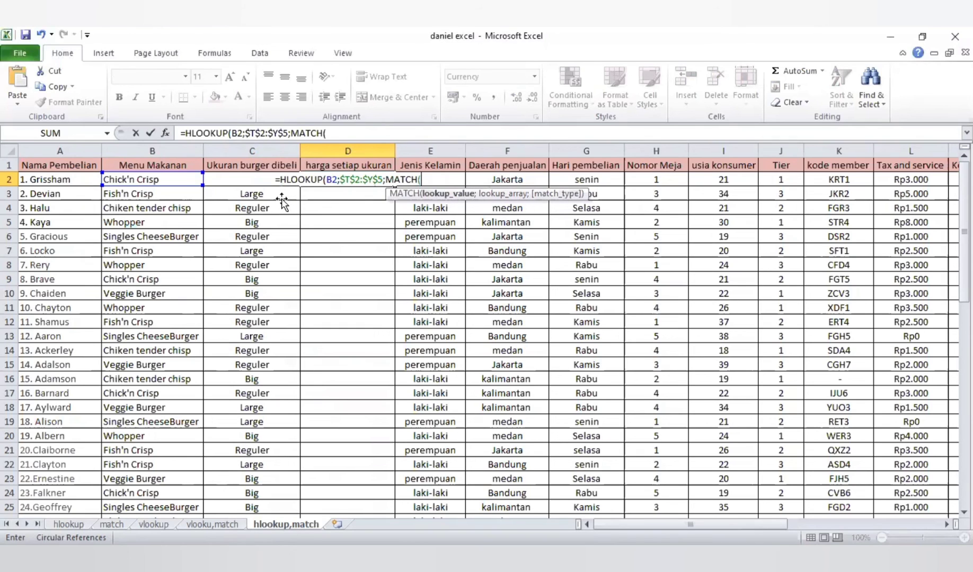
{"action": "left_click", "coordinate": [283, 207]}
{"action": "key", "text": "Up"}
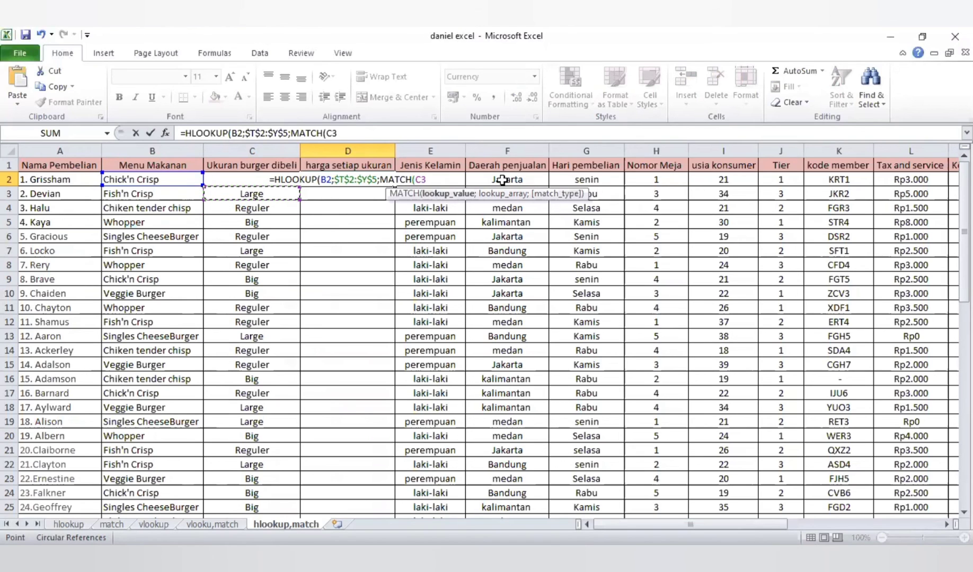
{"action": "type", "text": ";"}
{"action": "scroll", "coordinate": [665, 175], "scroll_direction": "right", "scroll_amount": 10}
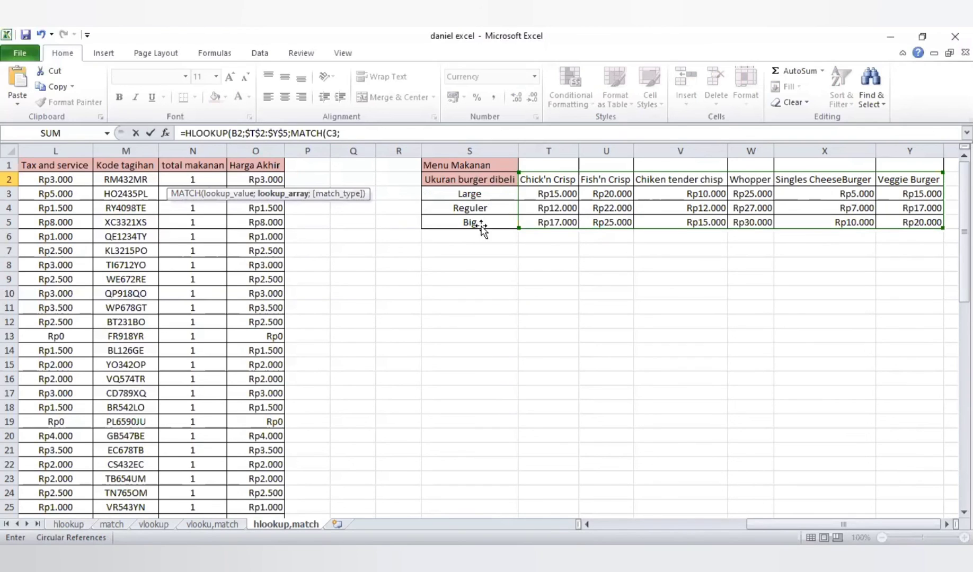
{"action": "left_click_drag", "start_coordinate": [469, 179], "coordinate": [481, 229]}
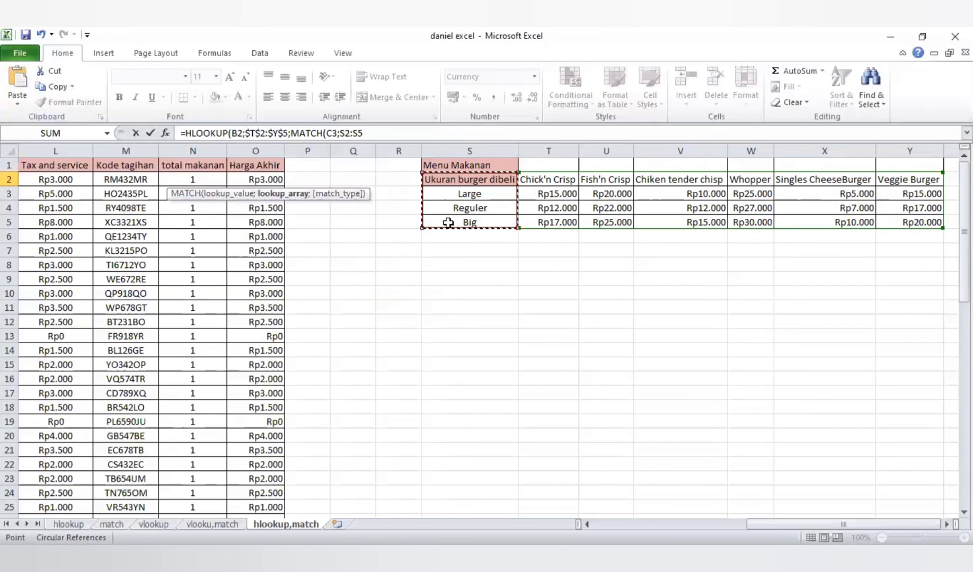
{"action": "key", "text": "F4"}
{"action": "type", "text": ";"}
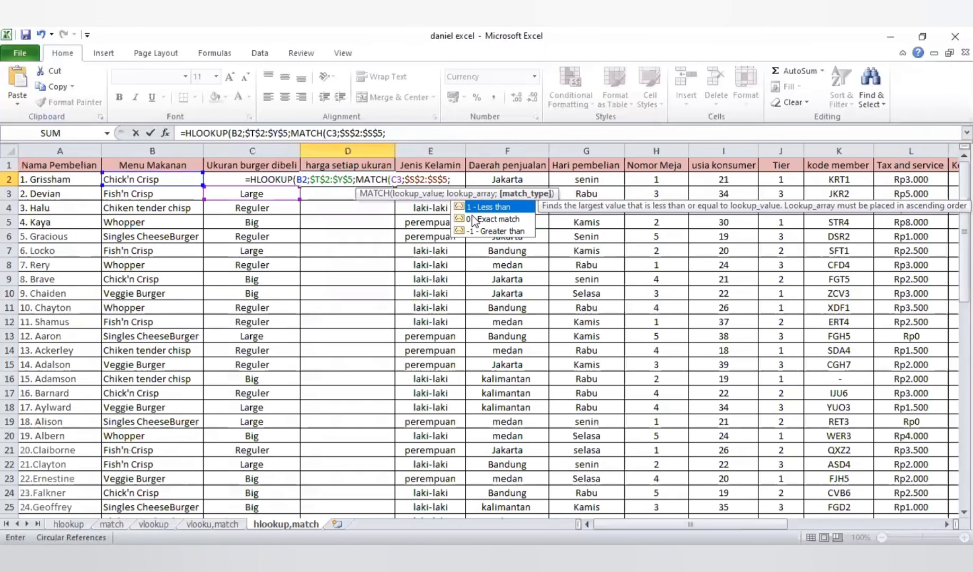
{"action": "double_click", "coordinate": [473, 219]}
{"action": "type", "text": ")"}
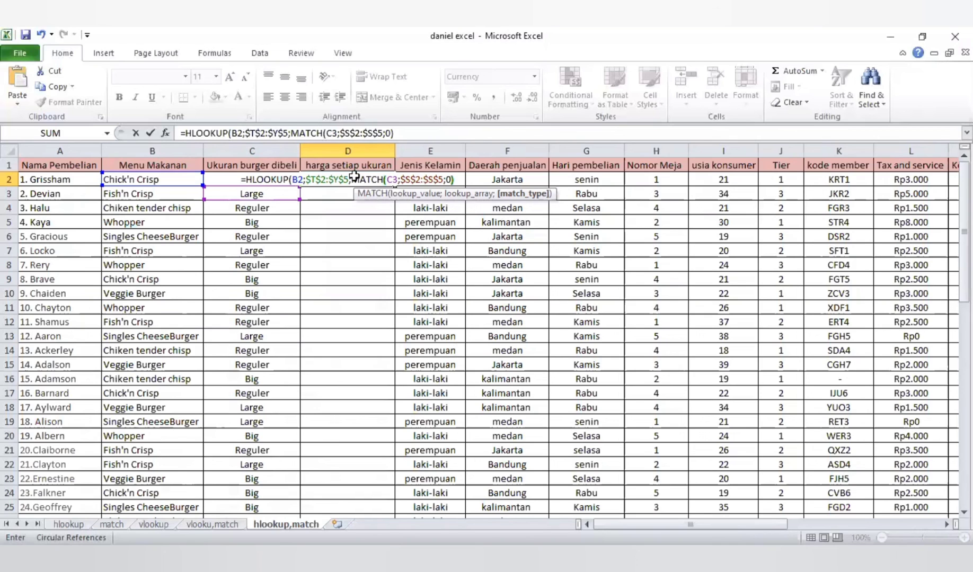
{"action": "key", "text": "ctrl+Return"}
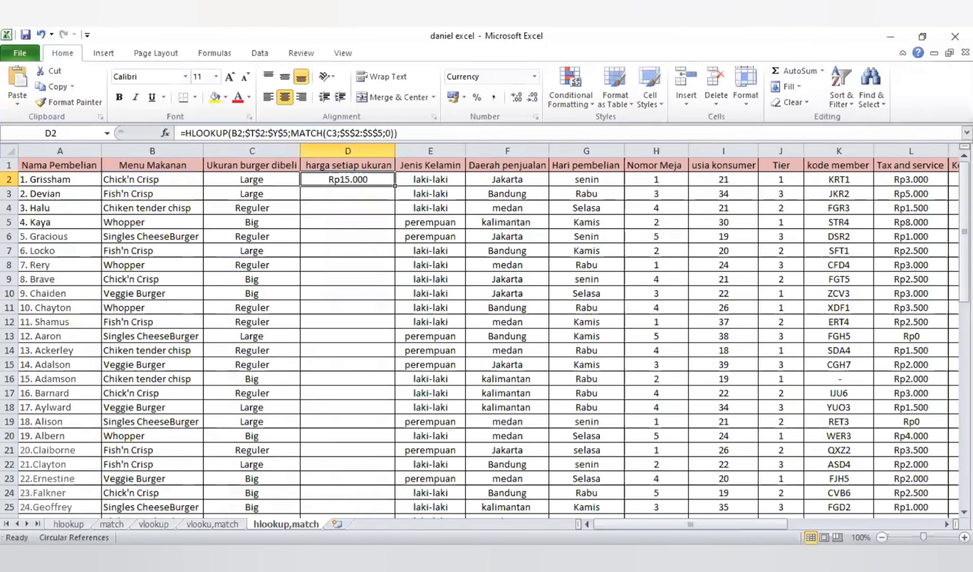
Step: Fill the HLOOKUP and MATCH formula from D2 down the harga setiap ukuran column to row 61
{"action": "double_click", "coordinate": [394, 186]}
{"action": "left_click_drag", "start_coordinate": [392, 517], "coordinate": [385, 500]}
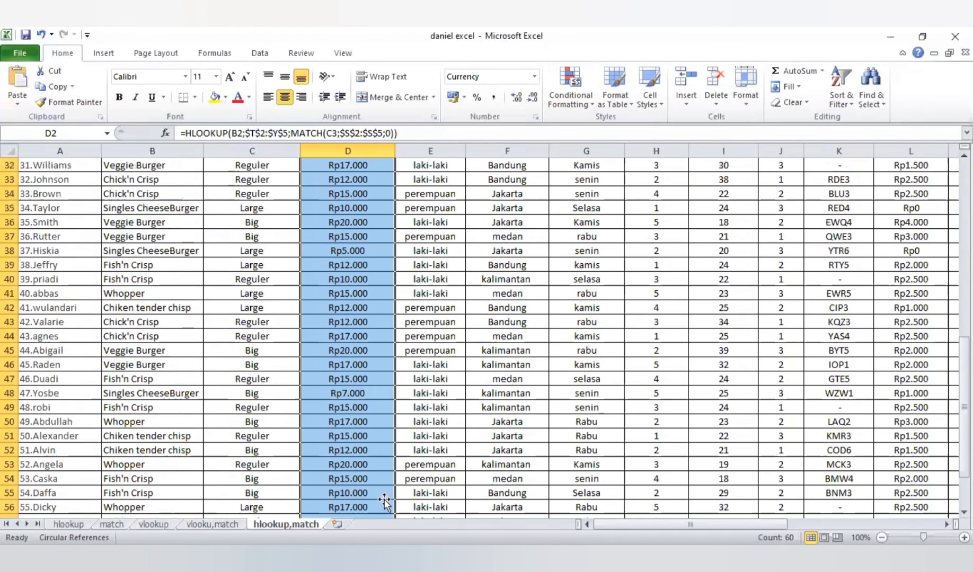
{"action": "scroll", "coordinate": [334, 494], "scroll_direction": "up", "scroll_amount": 12}
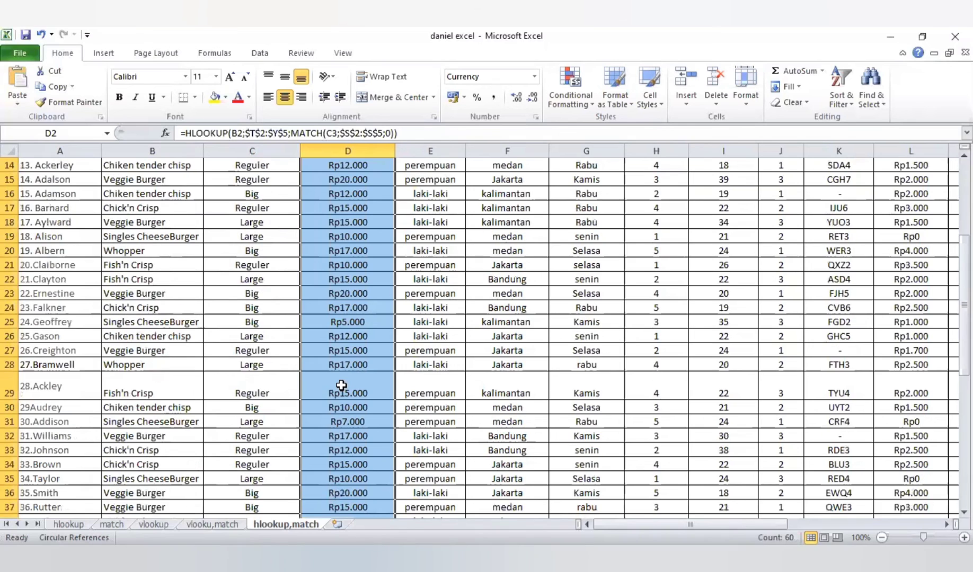